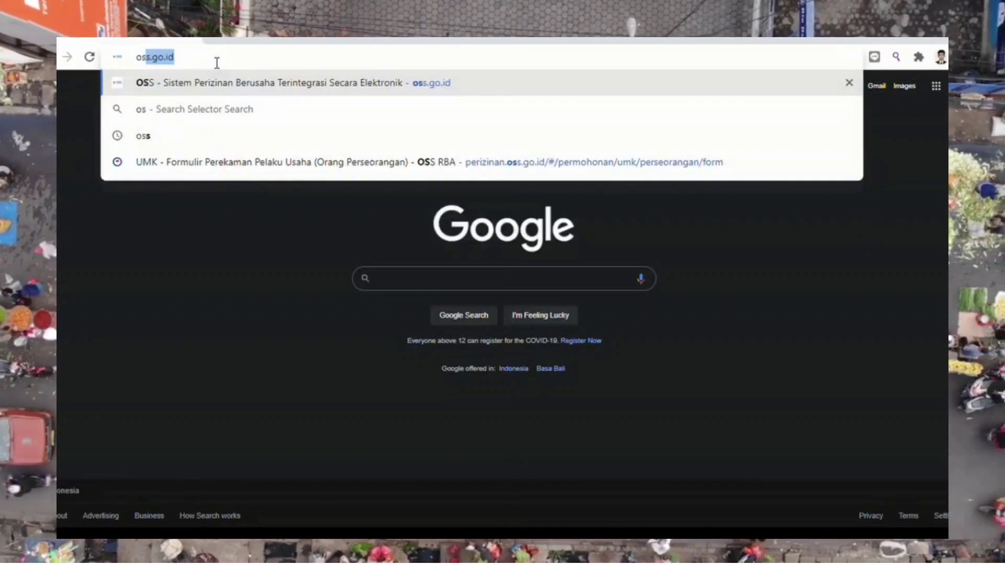
Step: Go to oss.go.id and open the login page for existing account holders
{"action": "key", "text": "Right"}
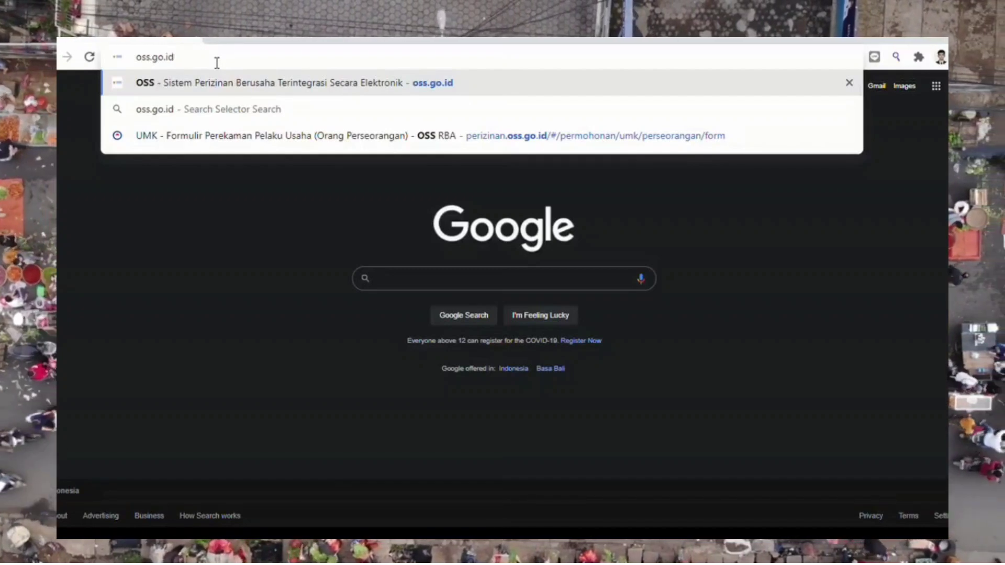
{"action": "key", "text": "Return"}
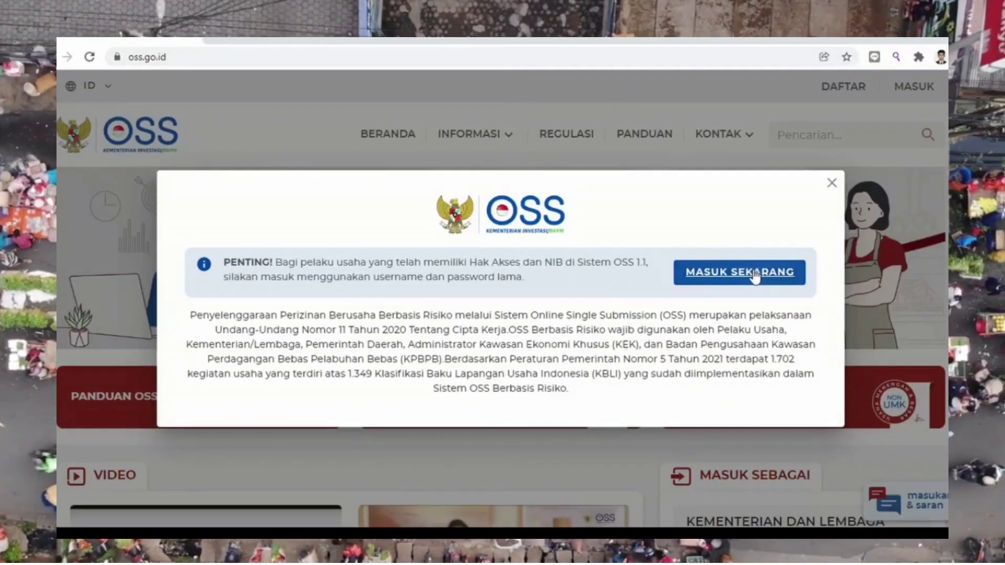
{"action": "left_click", "coordinate": [752, 274]}
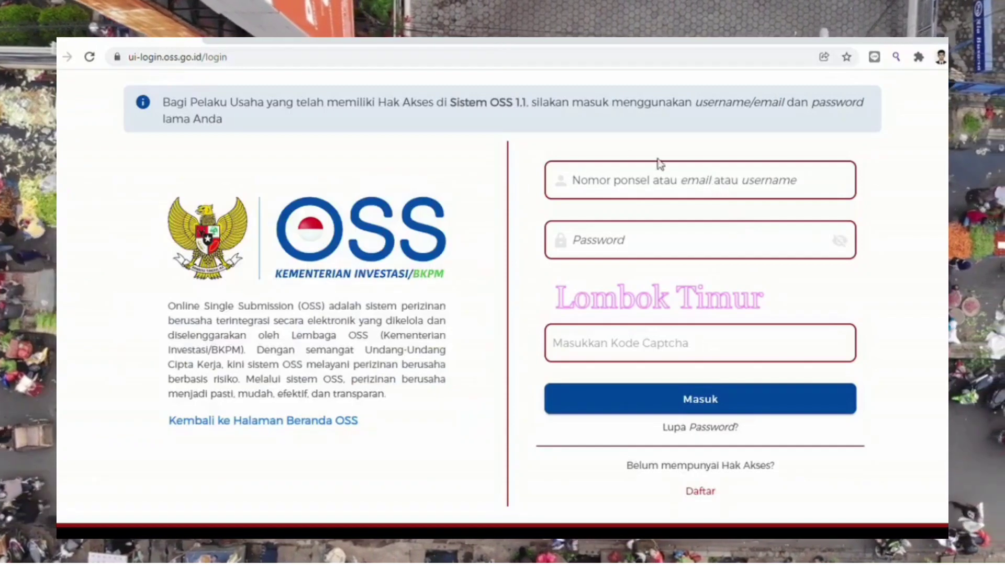
Step: Sign in to the OSS account with the username, account password and captcha code
{"action": "left_click", "coordinate": [595, 191]}
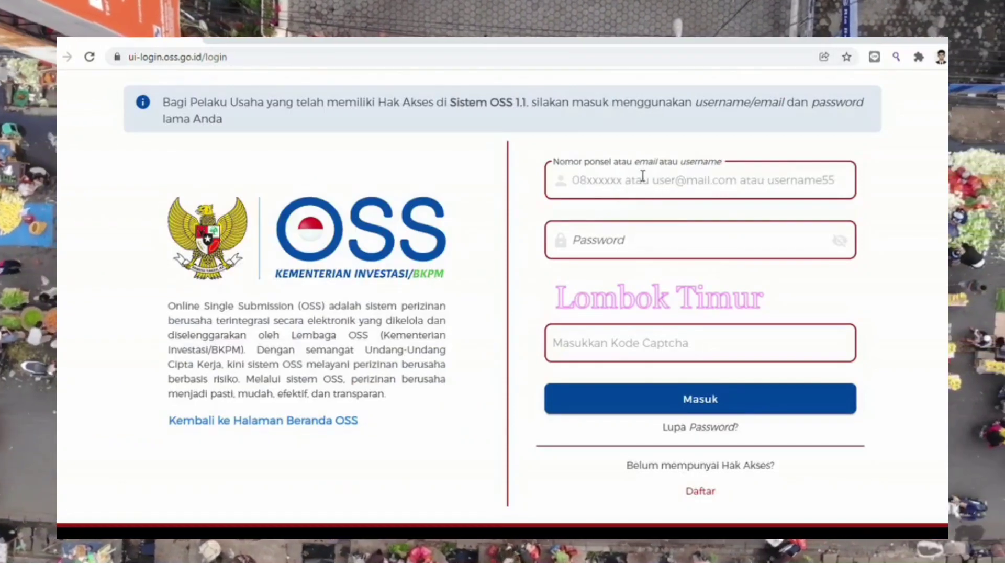
{"action": "left_click", "coordinate": [641, 253]}
{"action": "left_click", "coordinate": [627, 347]}
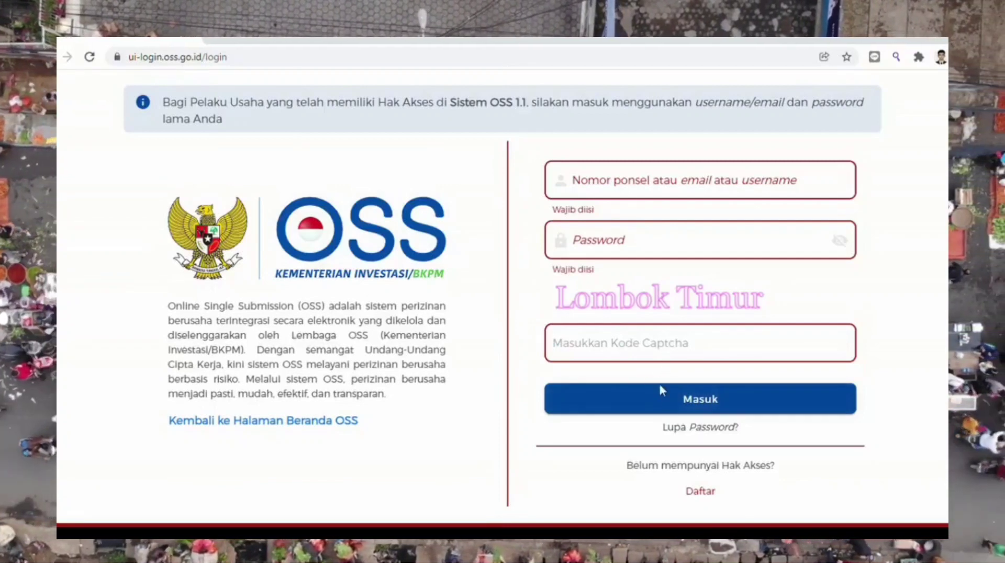
{"action": "left_click", "coordinate": [661, 401]}
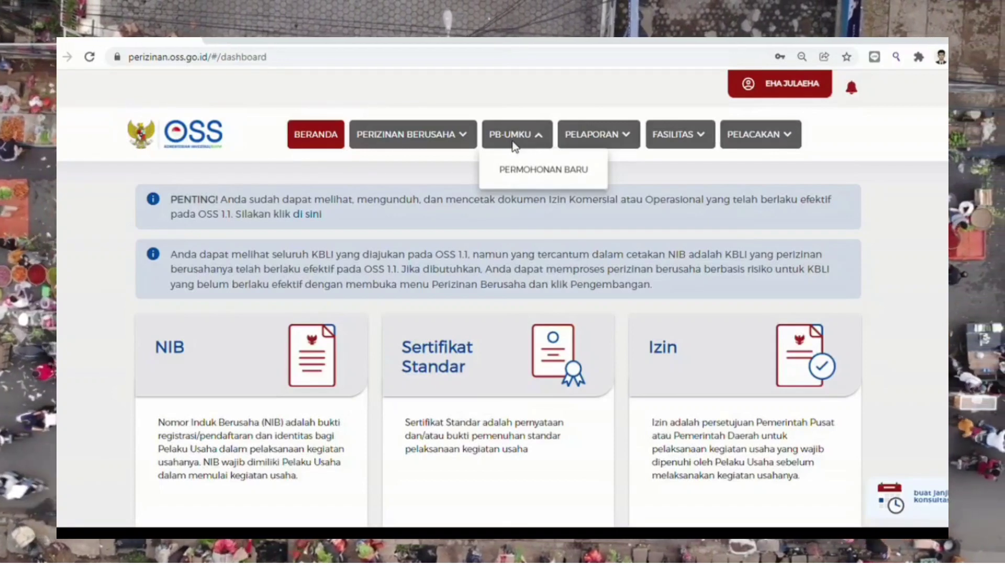
Step: Start a new PB-UMKU application (Permohonan Baru) from the dashboard
{"action": "left_click", "coordinate": [535, 138]}
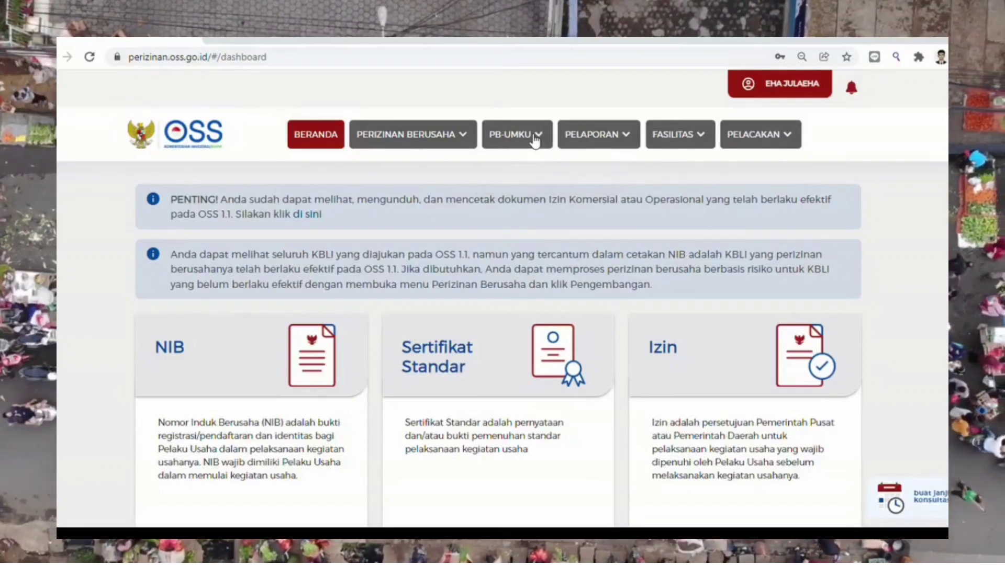
{"action": "left_click", "coordinate": [535, 140]}
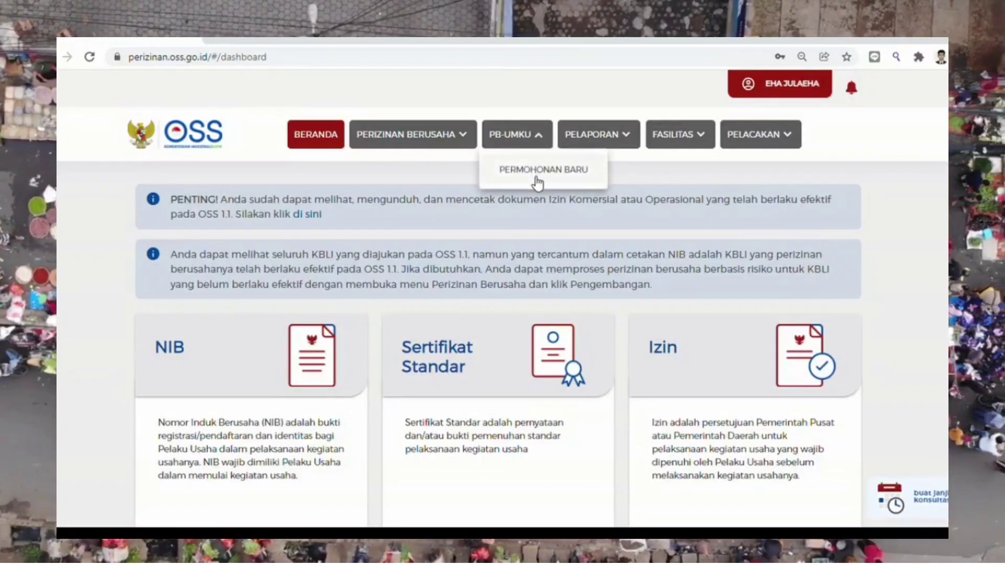
{"action": "left_click", "coordinate": [535, 177]}
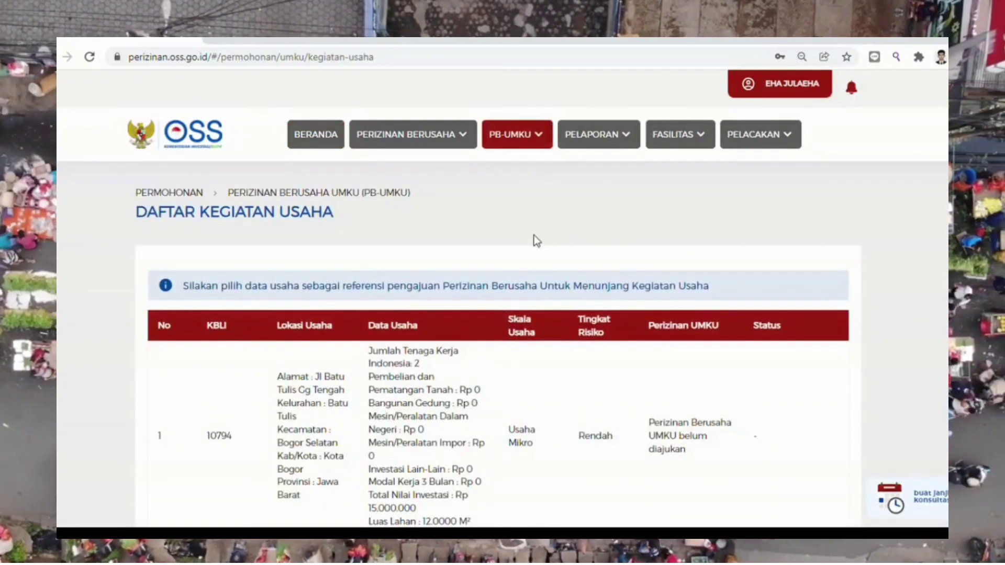
Step: Process the UMKU business licence for the KBLI 10794 activity and open its licence application form
{"action": "scroll", "coordinate": [534, 235], "scroll_direction": "down", "scroll_amount": 3}
{"action": "scroll", "coordinate": [535, 239], "scroll_direction": "down", "scroll_amount": 1}
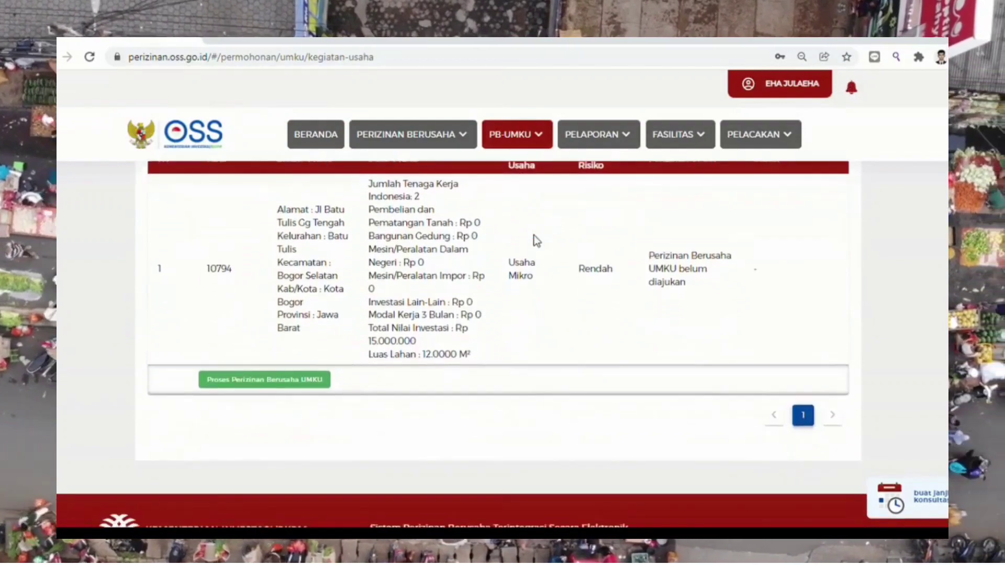
{"action": "scroll", "coordinate": [541, 241], "scroll_direction": "down", "scroll_amount": 1}
{"action": "scroll", "coordinate": [540, 242], "scroll_direction": "up", "scroll_amount": 1}
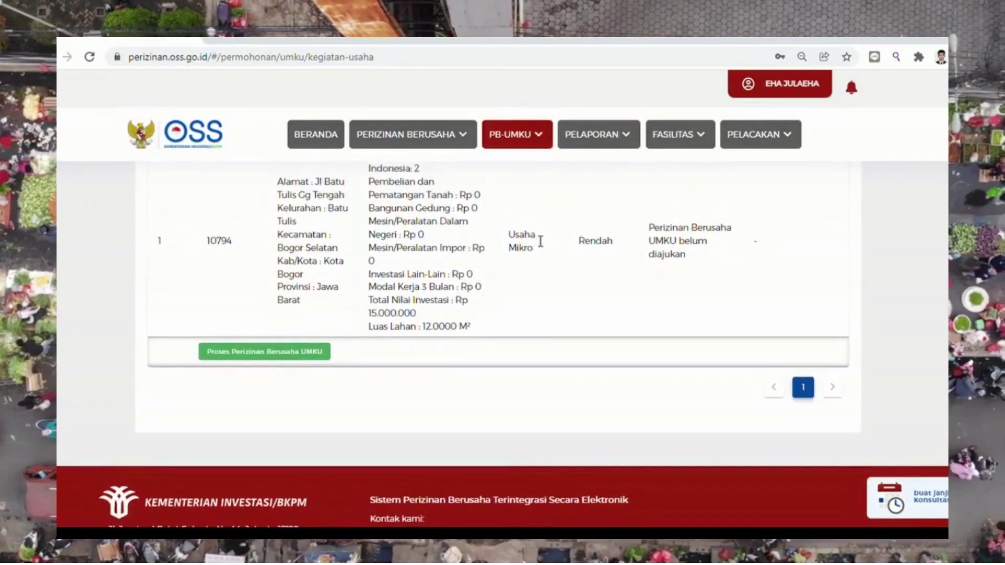
{"action": "scroll", "coordinate": [541, 241], "scroll_direction": "up", "scroll_amount": 2}
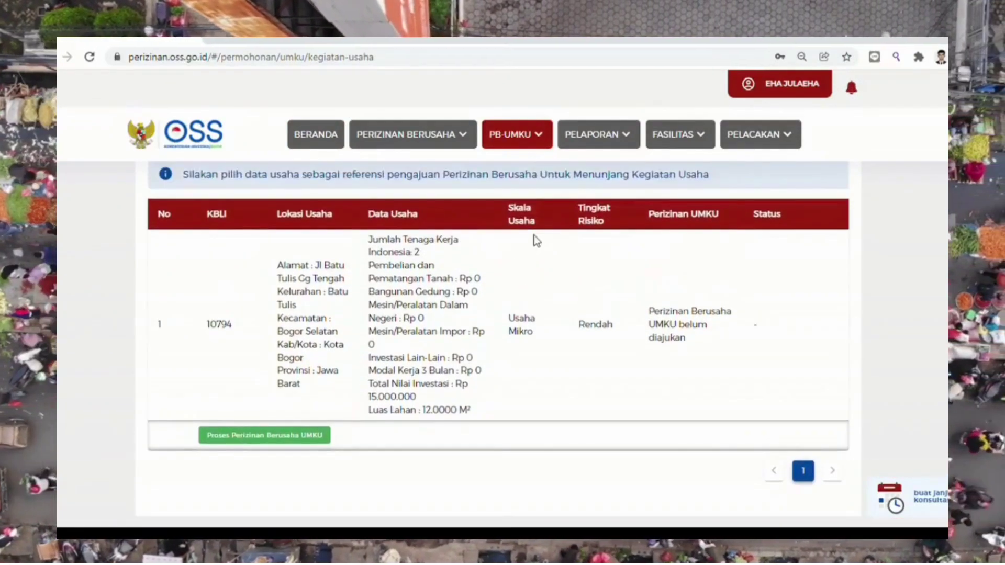
{"action": "scroll", "coordinate": [533, 234], "scroll_direction": "down", "scroll_amount": 1}
{"action": "scroll", "coordinate": [533, 234], "scroll_direction": "up", "scroll_amount": 1}
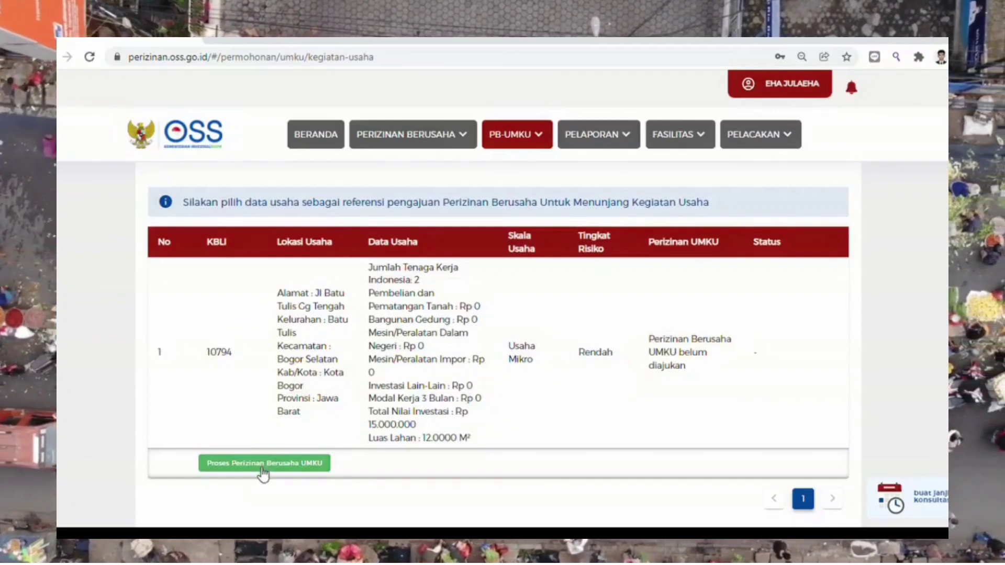
{"action": "left_click", "coordinate": [263, 467]}
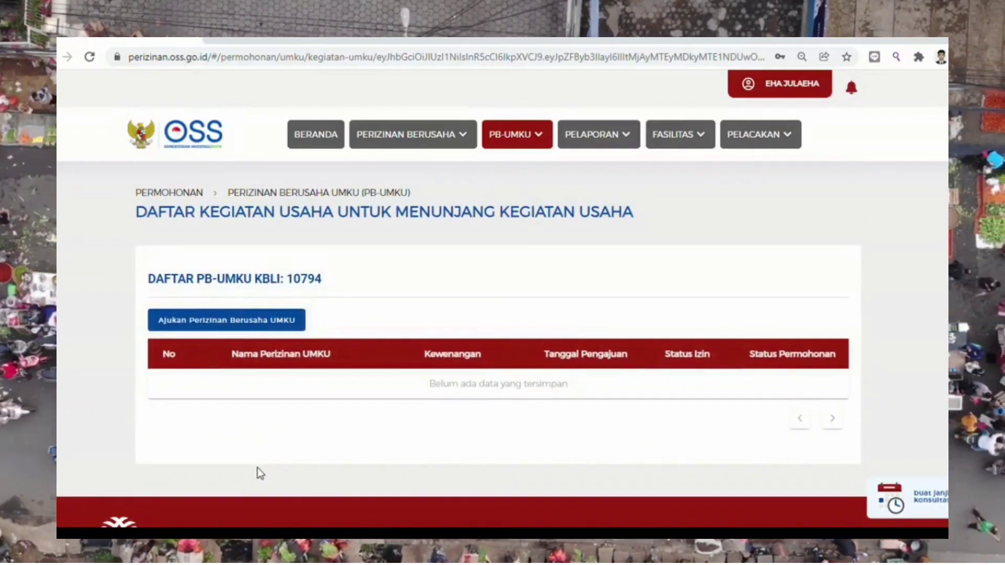
{"action": "scroll", "coordinate": [257, 468], "scroll_direction": "down", "scroll_amount": 1}
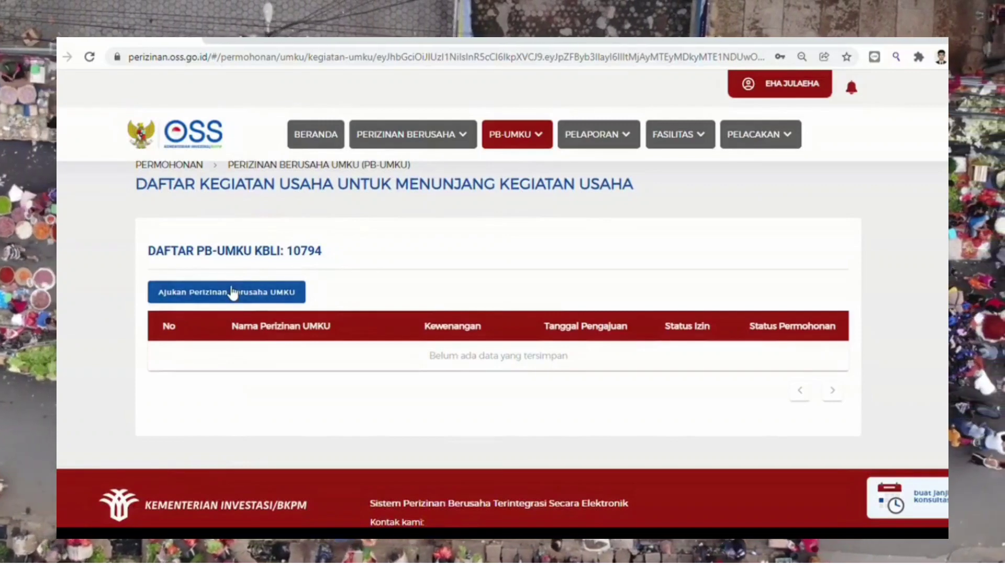
{"action": "left_click", "coordinate": [233, 292]}
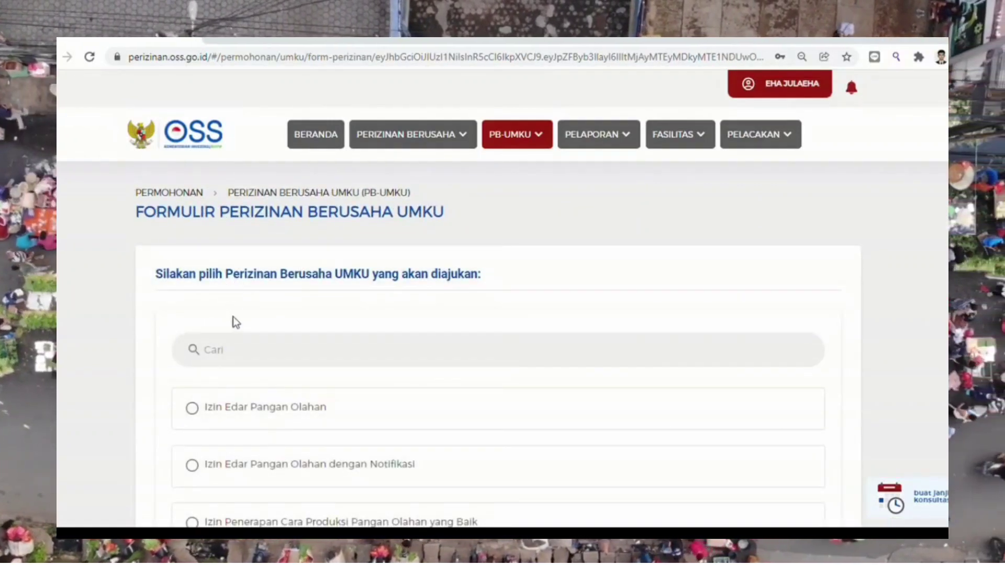
Step: Look through the available UMKU licences and search the list for "sppirt"
{"action": "left_click", "coordinate": [242, 361]}
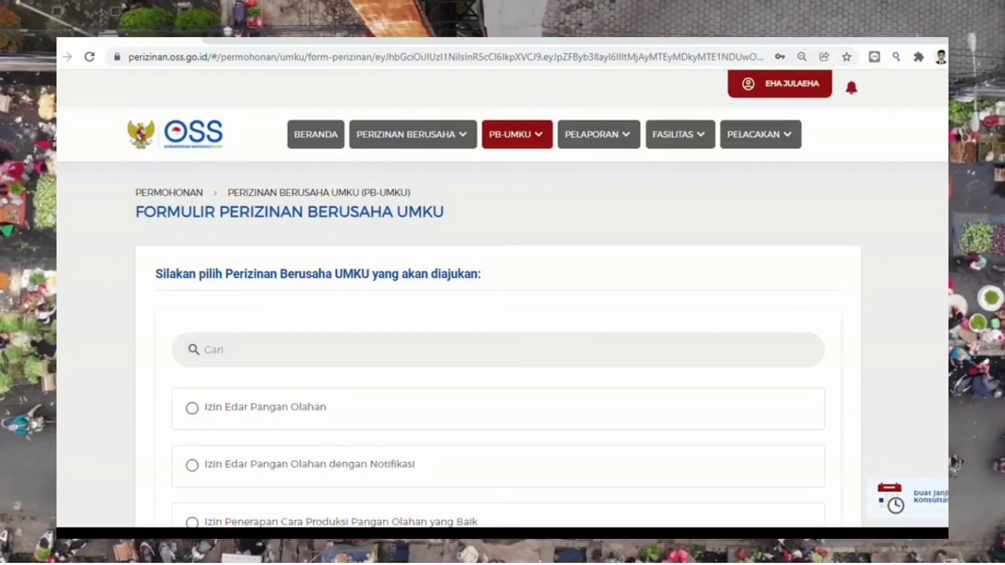
{"action": "scroll", "coordinate": [497, 340], "scroll_direction": "down", "scroll_amount": 1}
{"action": "scroll", "coordinate": [497, 340], "scroll_direction": "down", "scroll_amount": 4}
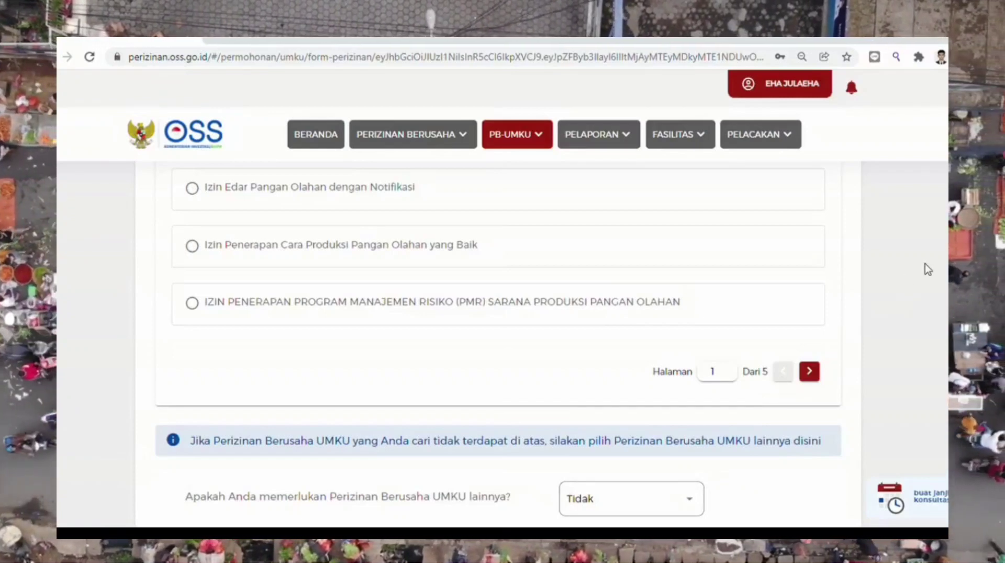
{"action": "scroll", "coordinate": [925, 264], "scroll_direction": "up", "scroll_amount": 2}
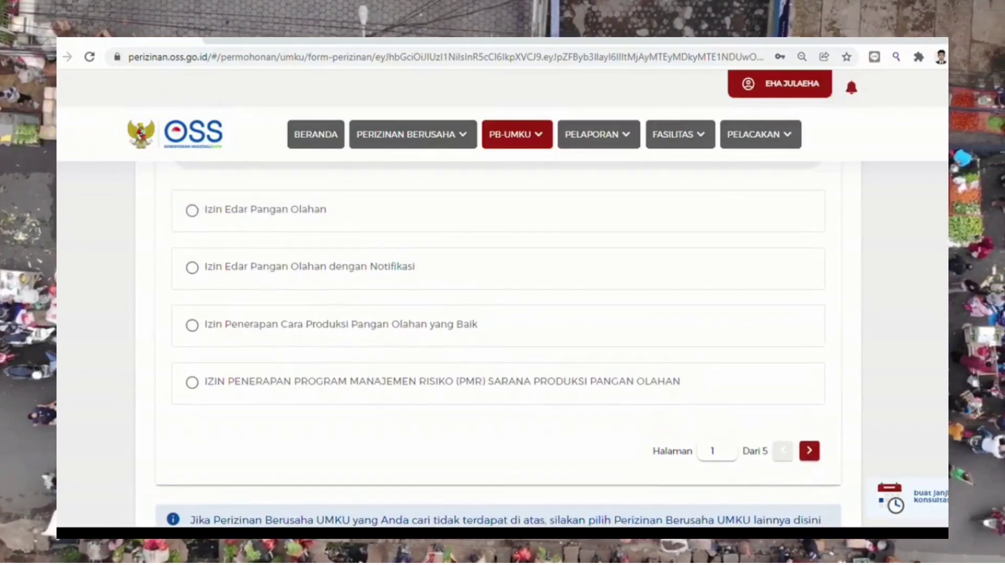
{"action": "scroll", "coordinate": [497, 335], "scroll_direction": "up", "scroll_amount": 1}
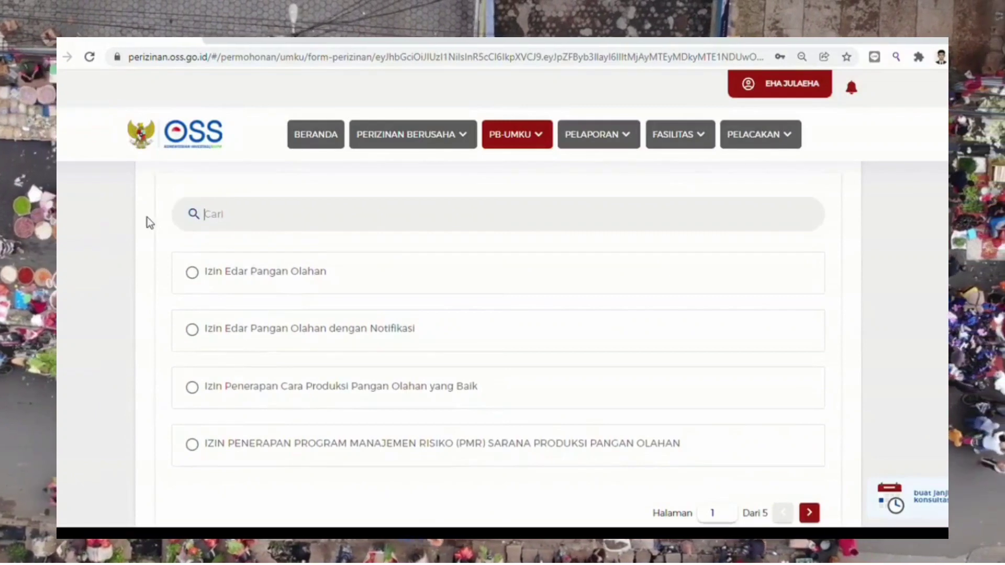
{"action": "left_click", "coordinate": [228, 224]}
{"action": "type", "text": "s"}
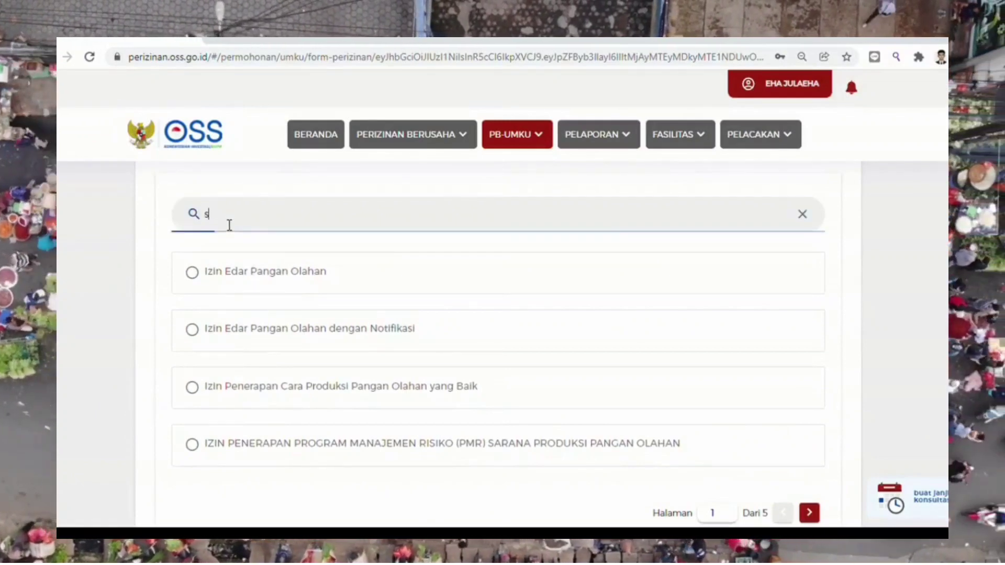
{"action": "type", "text": "pp"}
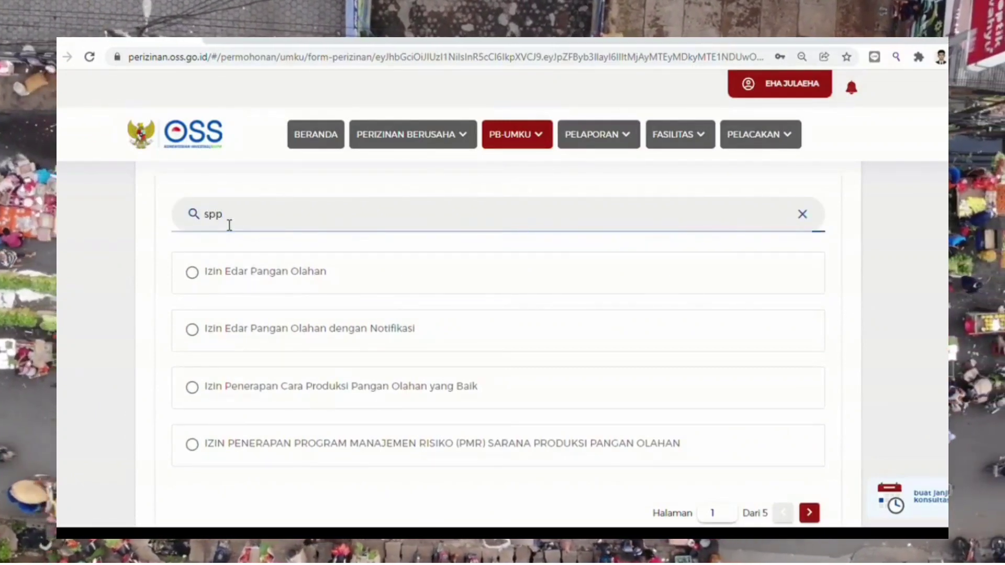
{"action": "type", "text": "irt"}
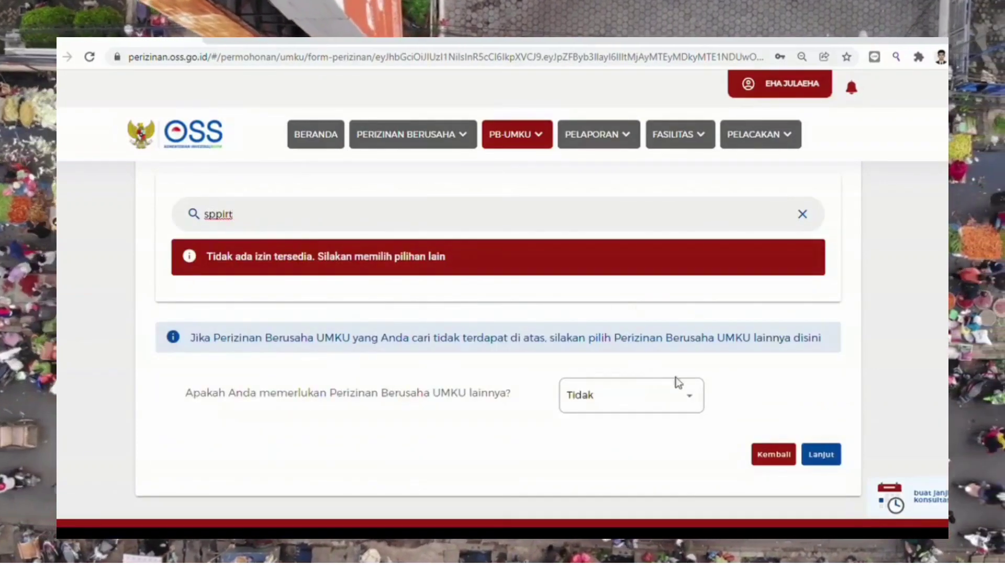
Step: Answer "Ya" to needing another UMKU business licence and open the complete PB-UMKU list
{"action": "left_click", "coordinate": [702, 396]}
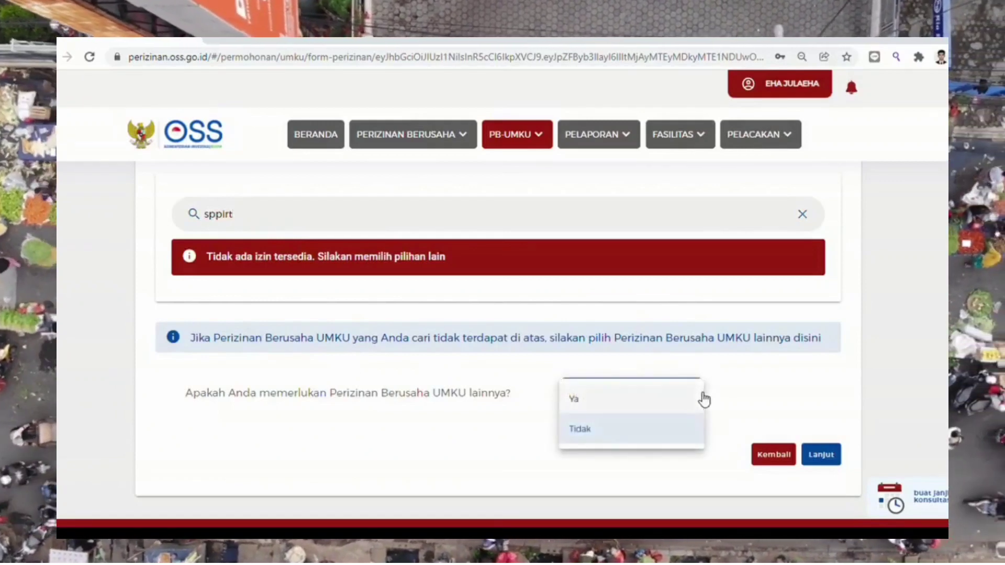
{"action": "left_click", "coordinate": [701, 399]}
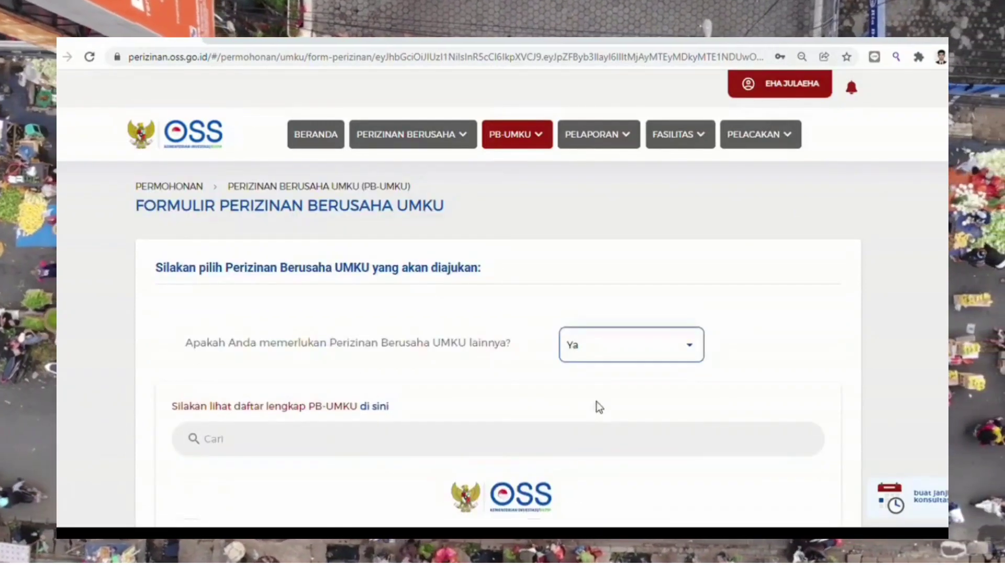
{"action": "left_click", "coordinate": [383, 409]}
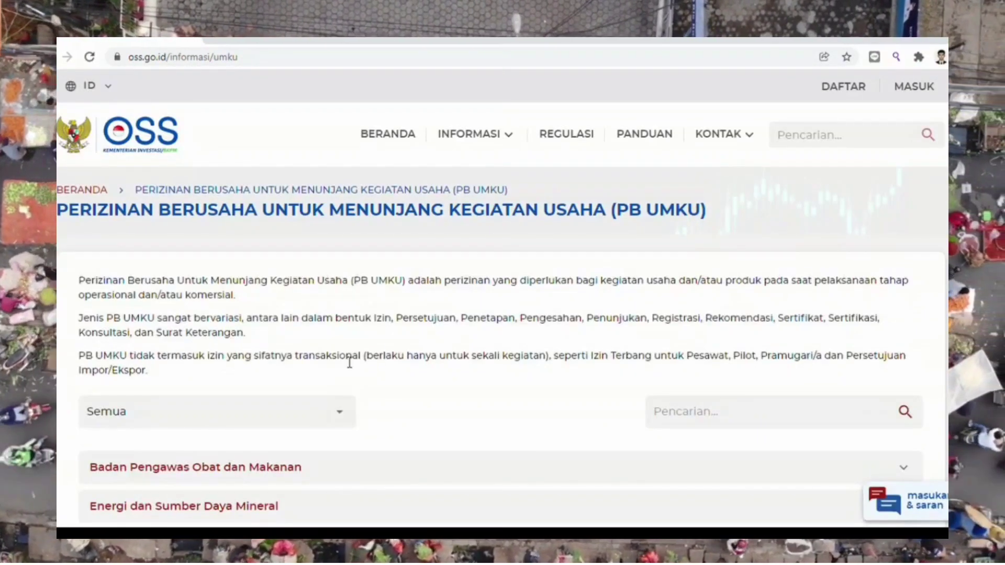
Step: Under Badan Pengawas Obat dan Makanan, examine the details of the Sertifikat Pemenuhan Komitmen Produksi Pangan Olahan Industri Rumah Tangga (SPP-IRT), and close them
{"action": "scroll", "coordinate": [349, 361], "scroll_direction": "down", "scroll_amount": 4}
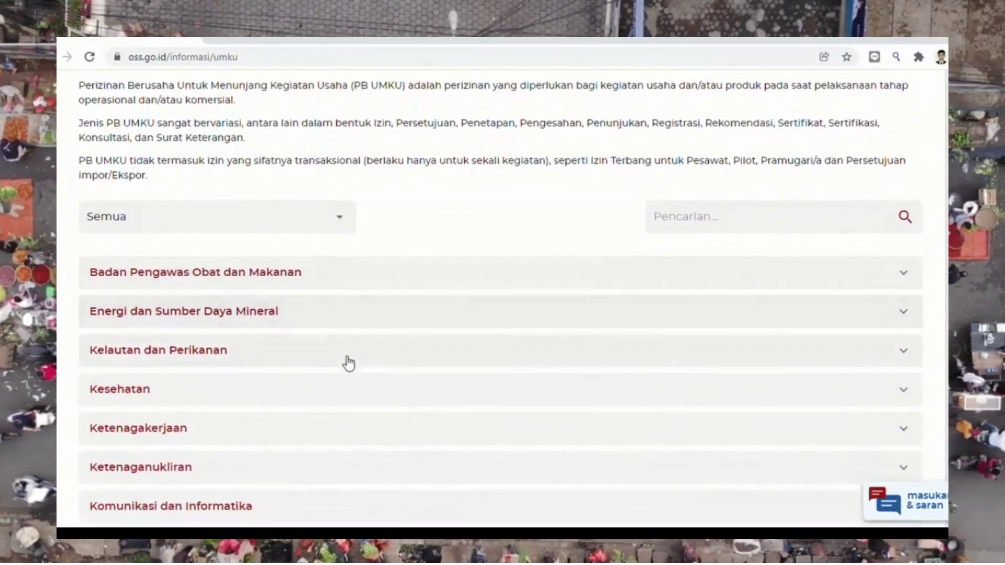
{"action": "scroll", "coordinate": [348, 363], "scroll_direction": "down", "scroll_amount": 1}
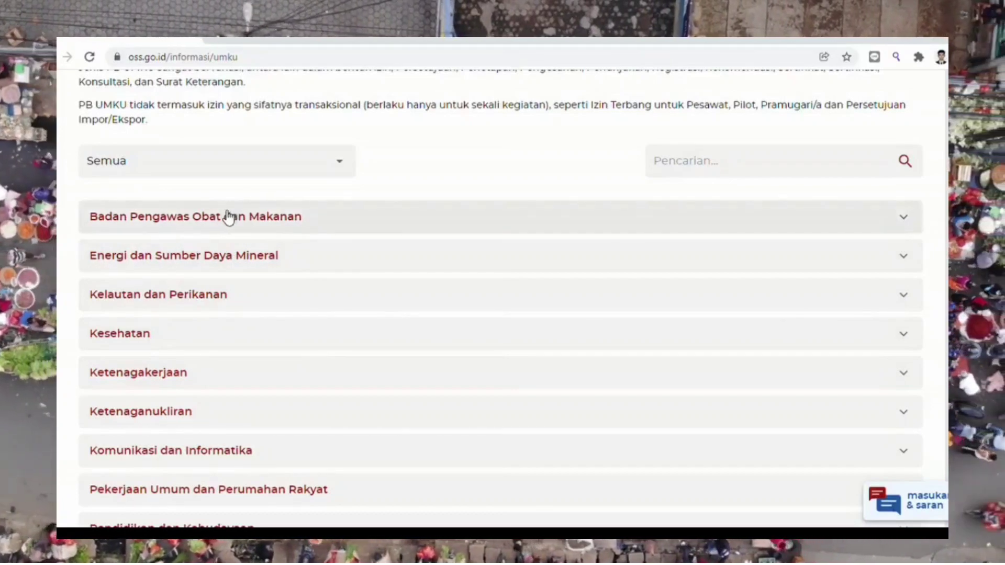
{"action": "left_click", "coordinate": [229, 220]}
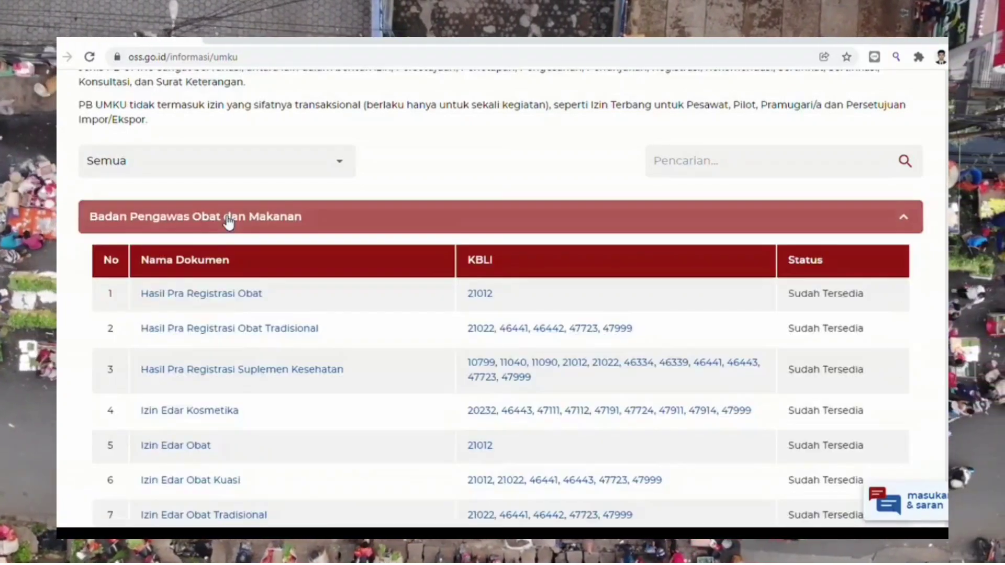
{"action": "scroll", "coordinate": [481, 300], "scroll_direction": "down", "scroll_amount": 3}
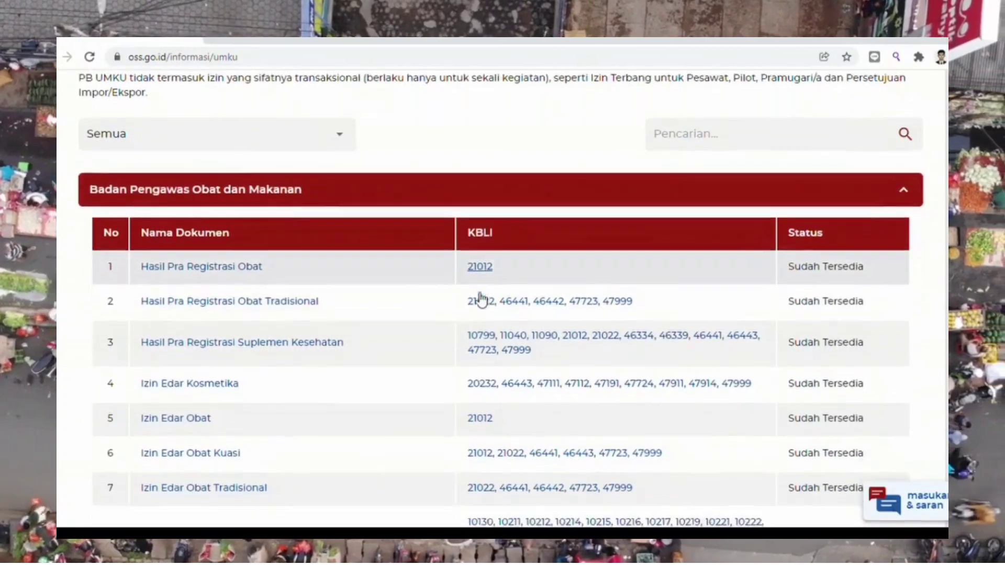
{"action": "scroll", "coordinate": [475, 293], "scroll_direction": "down", "scroll_amount": 3}
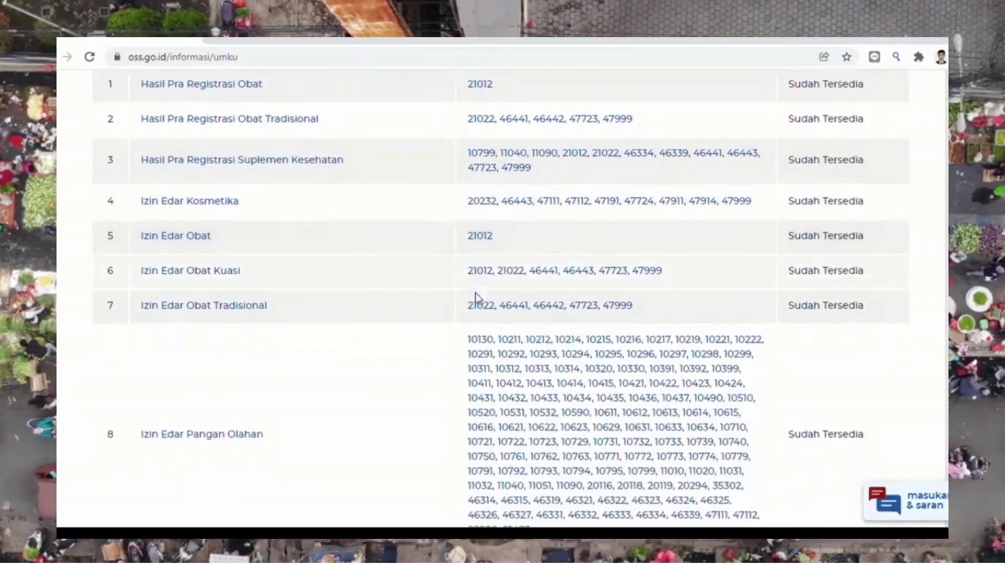
{"action": "scroll", "coordinate": [475, 293], "scroll_direction": "up", "scroll_amount": 1}
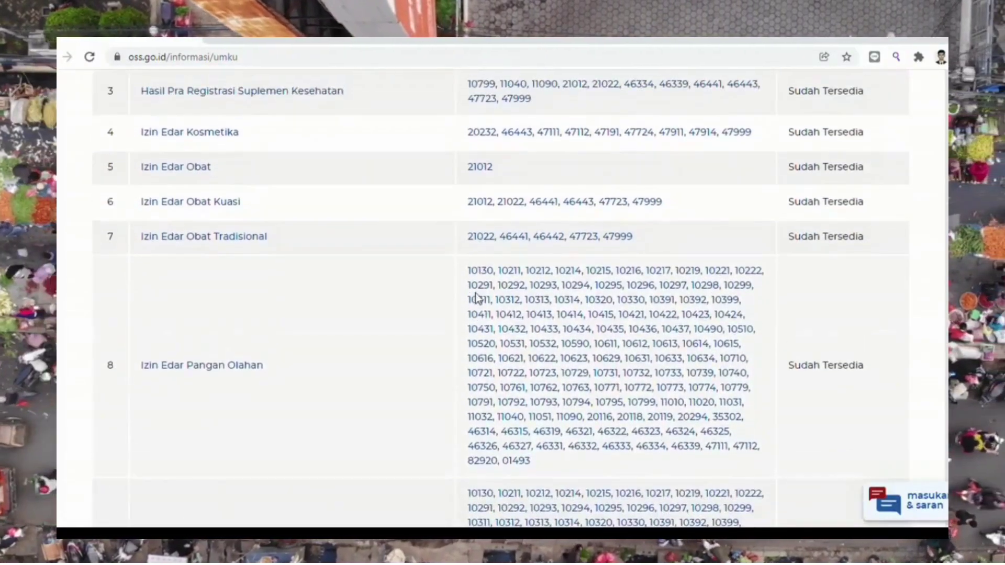
{"action": "scroll", "coordinate": [475, 293], "scroll_direction": "down", "scroll_amount": 15}
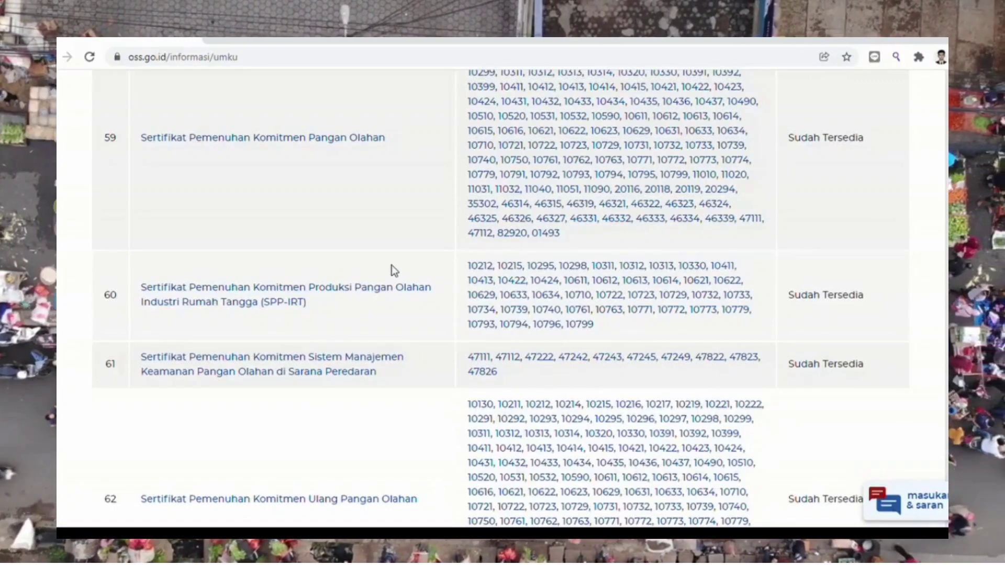
{"action": "left_click", "coordinate": [354, 297]}
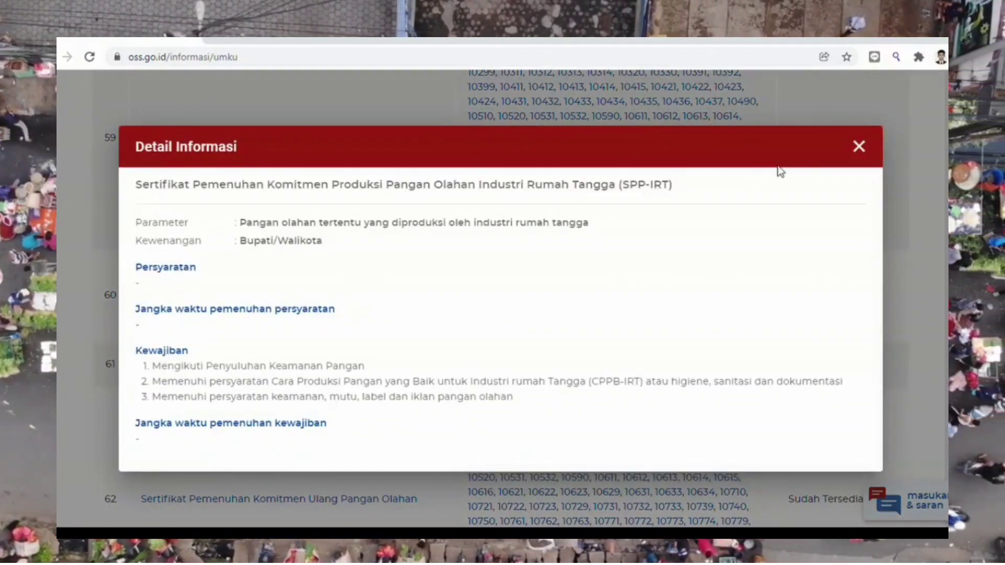
{"action": "left_click", "coordinate": [865, 145]}
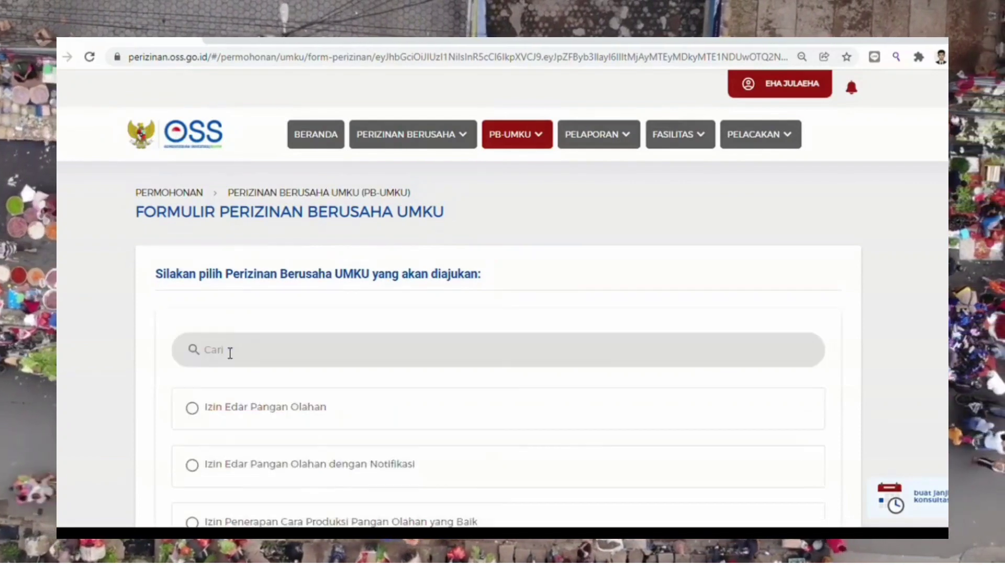
Step: Search the UMKU licences for "spp" and select Sertifikat Pemenuhan Komitmen Produksi Pangan Olahan Industri Rumah Tangga (SPP-IRT)
{"action": "left_click", "coordinate": [229, 353]}
{"action": "type", "text": "s"}
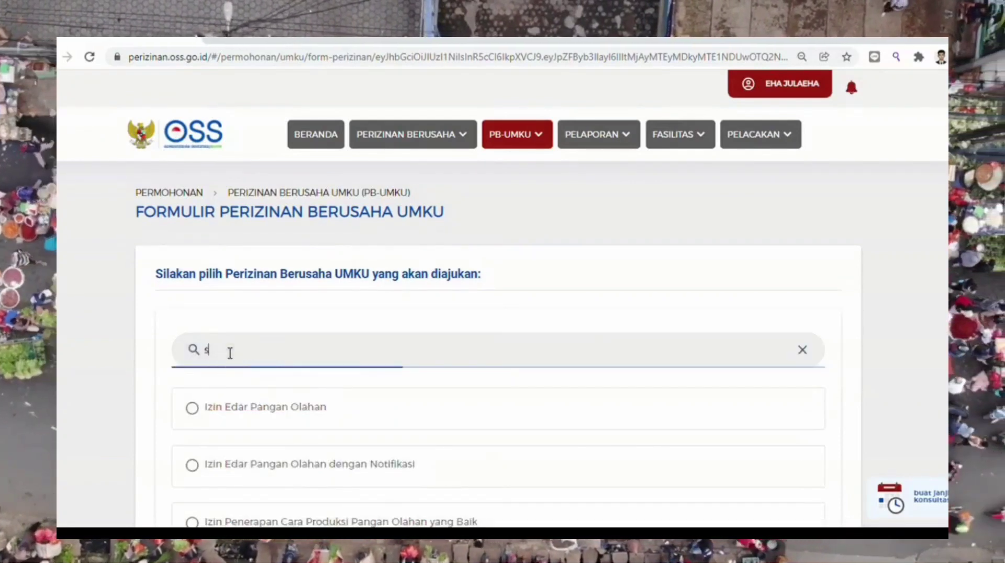
{"action": "type", "text": "pp"}
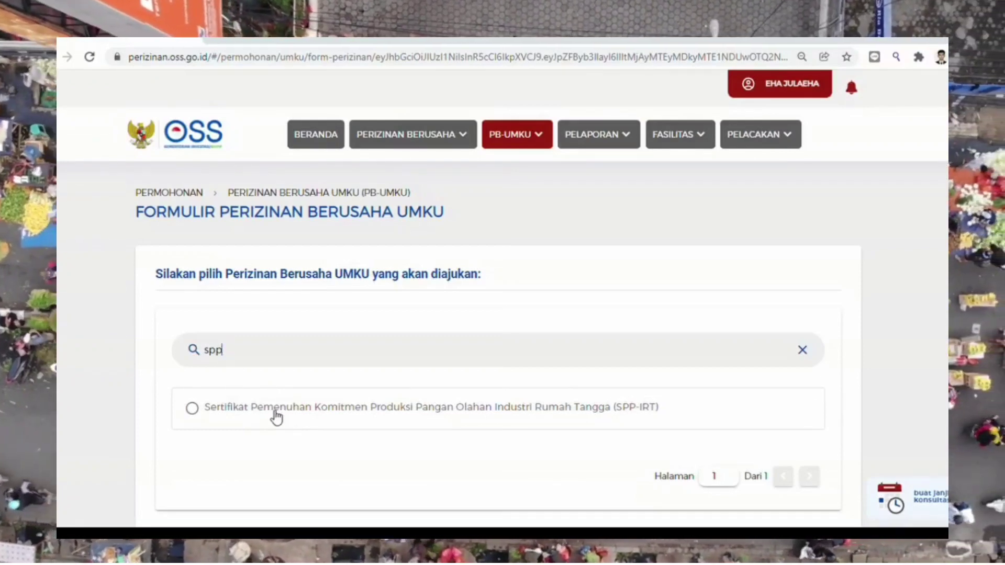
{"action": "left_click", "coordinate": [275, 413]}
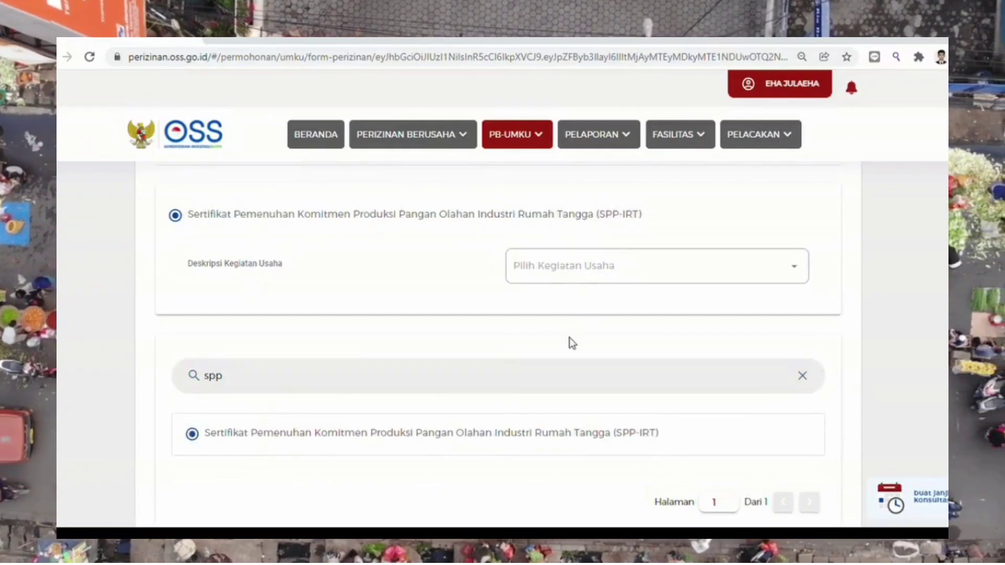
Step: Set Deskripsi Kegiatan Usaha to "Pangan olahan tertentu yang diproduksi oleh industri rumah tangga" and continue the application
{"action": "left_click", "coordinate": [652, 272]}
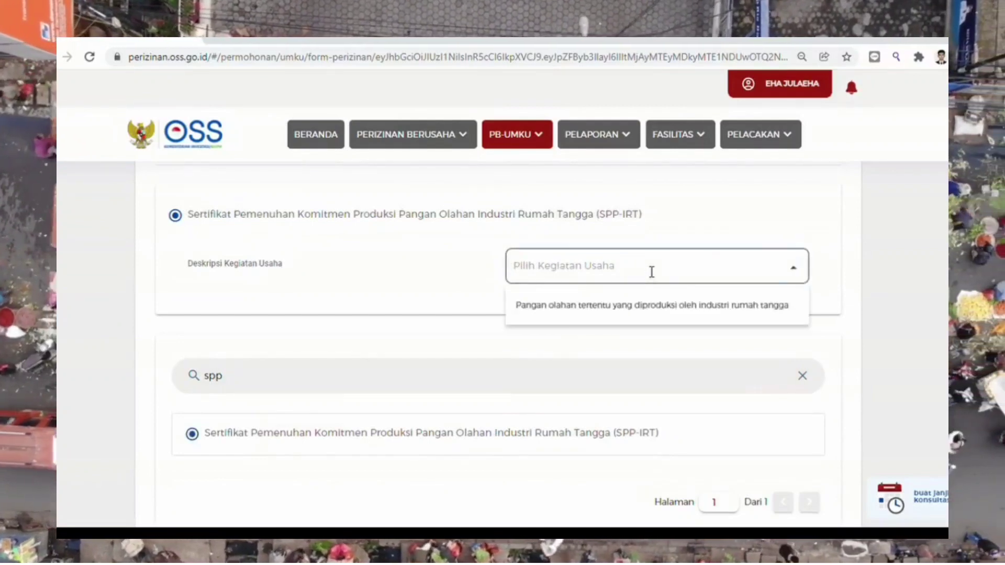
{"action": "left_click", "coordinate": [636, 309]}
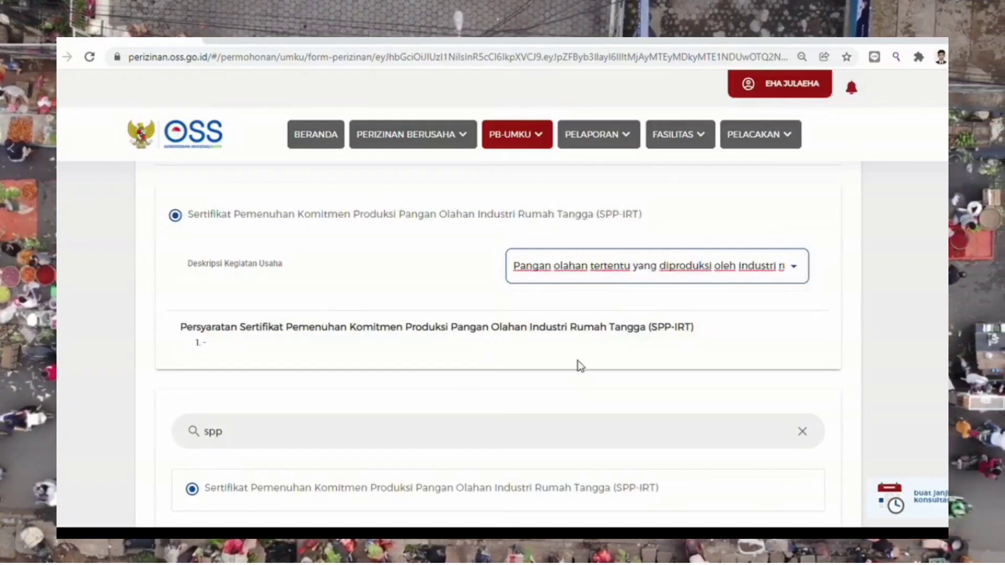
{"action": "key", "text": "Down"}
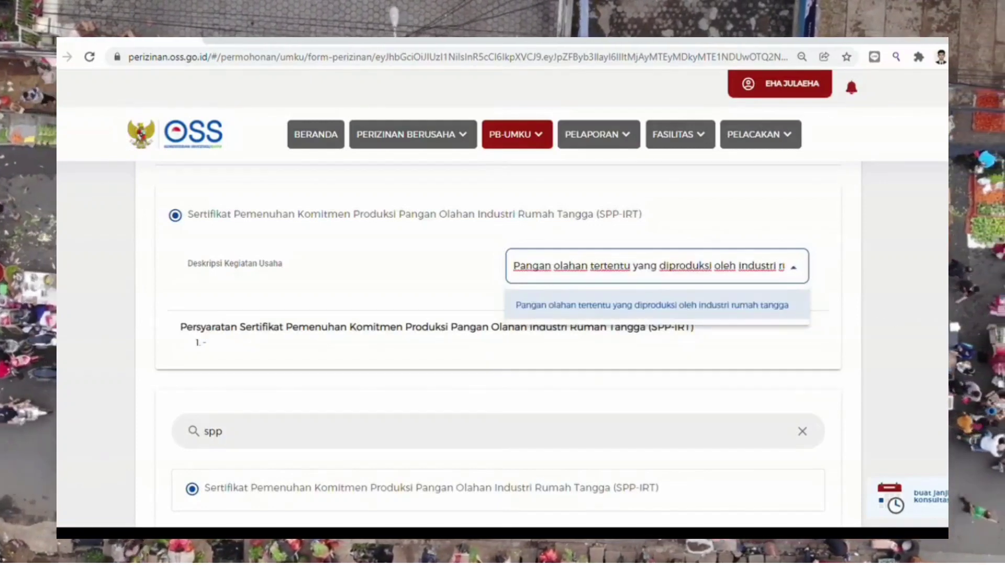
{"action": "scroll", "coordinate": [886, 478], "scroll_direction": "down", "scroll_amount": 3}
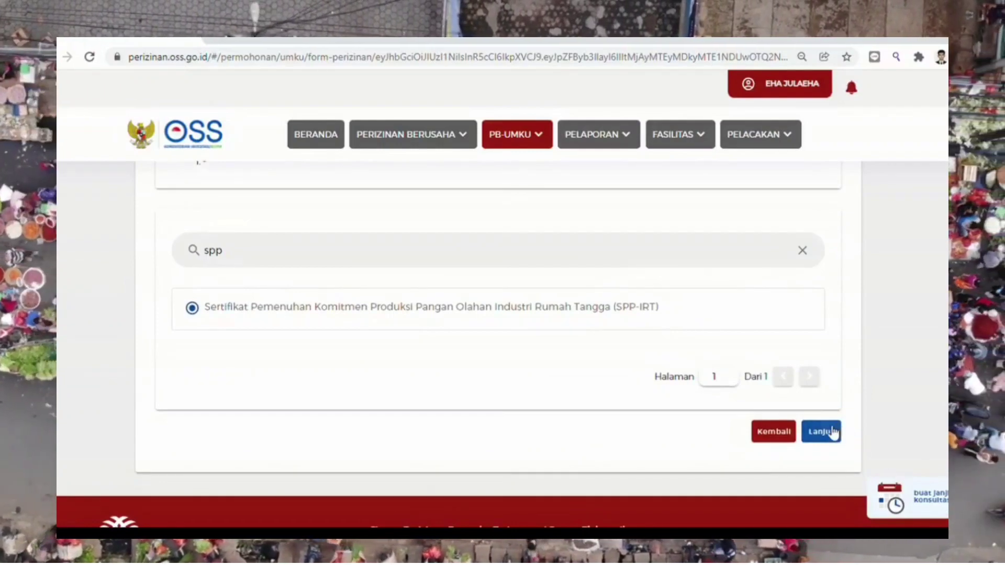
{"action": "left_click", "coordinate": [830, 431]}
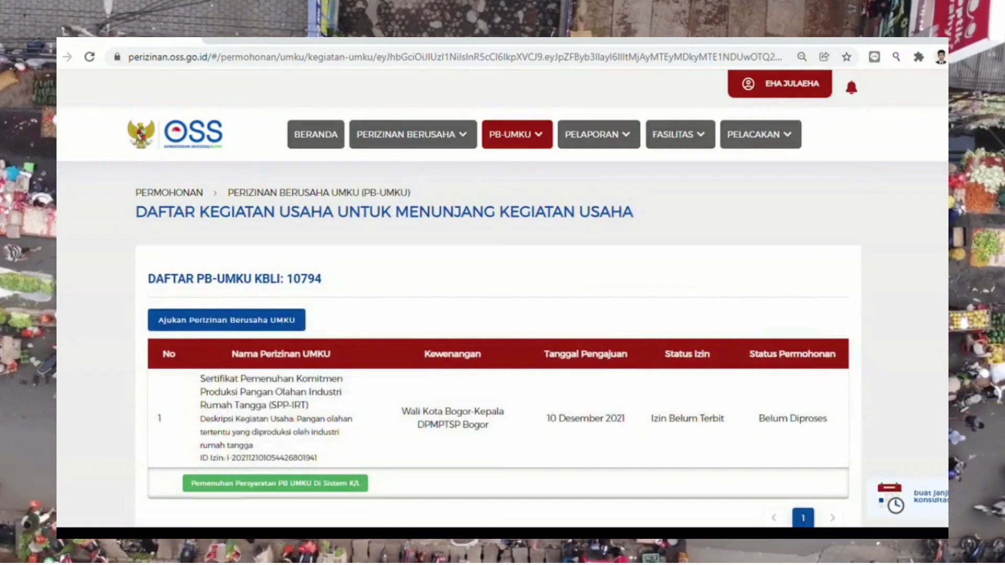
Step: Open the K/L system's requirement fulfilment for the SPP-IRT licence and acknowledge the NIB verification
{"action": "scroll", "coordinate": [382, 354], "scroll_direction": "down", "scroll_amount": 2}
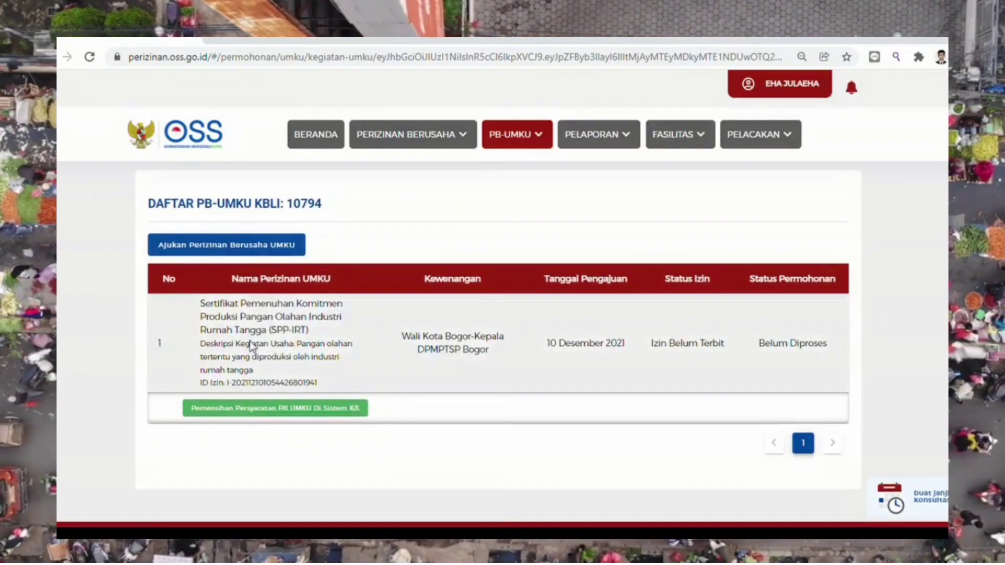
{"action": "left_click", "coordinate": [255, 411]}
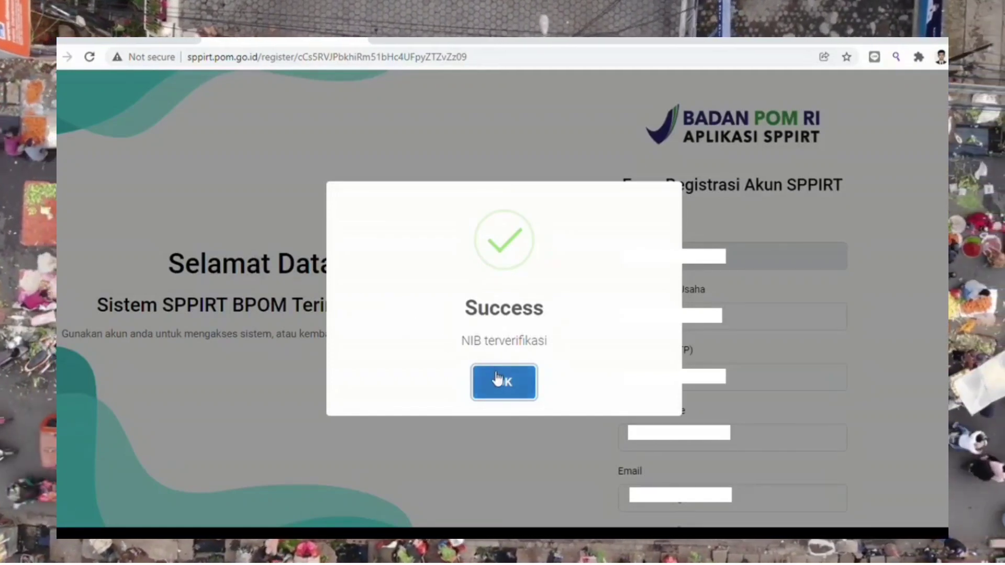
{"action": "left_click", "coordinate": [501, 383]}
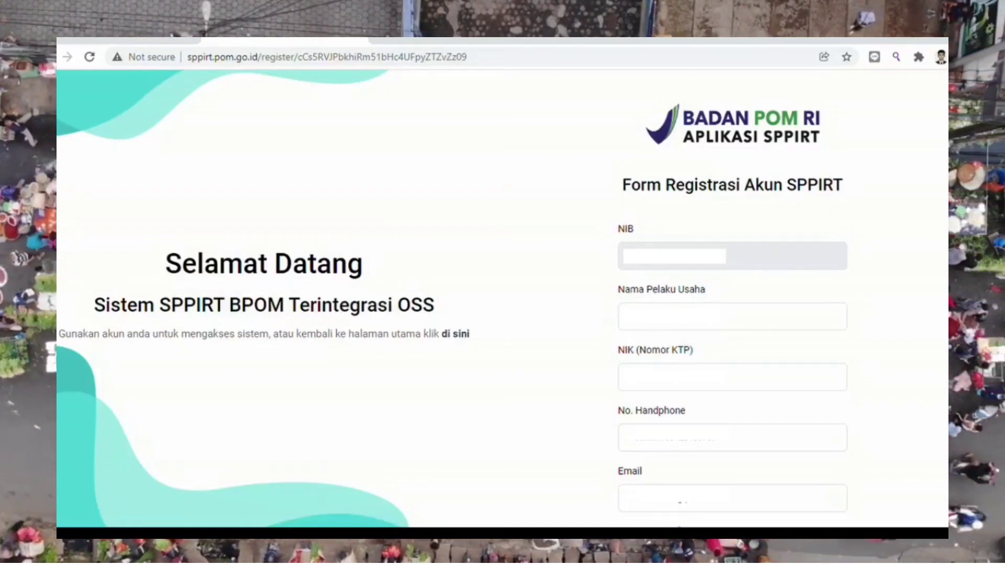
Step: Complete the SPPIRT account registration with the business details, account password and its repetition, pass the reCAPTCHA, and submit it
{"action": "scroll", "coordinate": [710, 227], "scroll_direction": "down", "scroll_amount": 5}
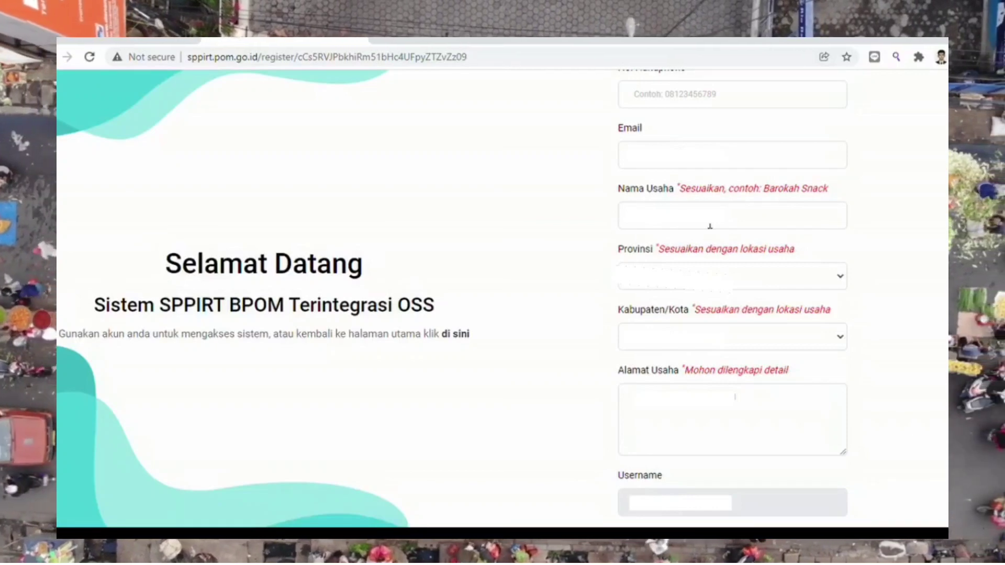
{"action": "scroll", "coordinate": [710, 226], "scroll_direction": "down", "scroll_amount": 5}
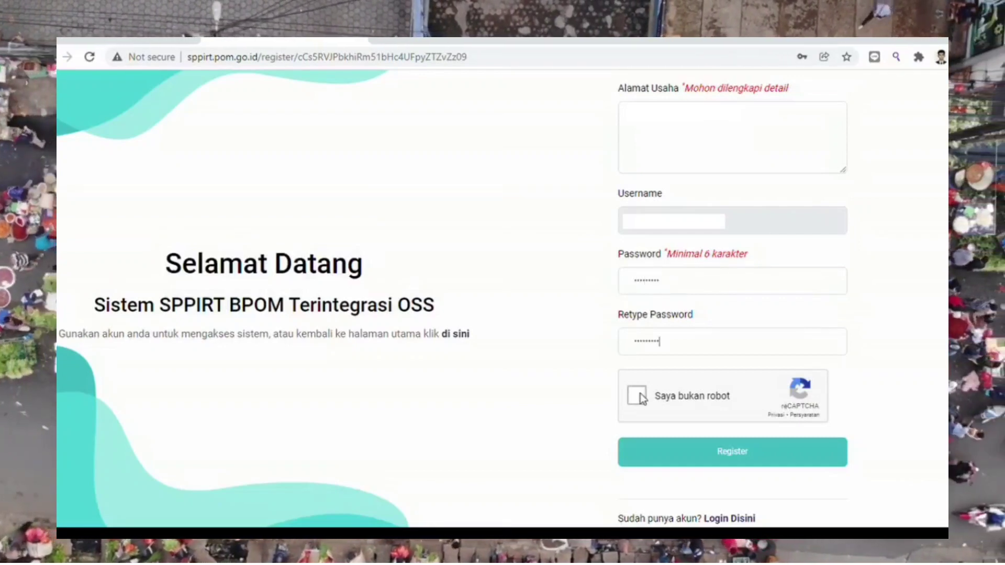
{"action": "left_click", "coordinate": [638, 395]}
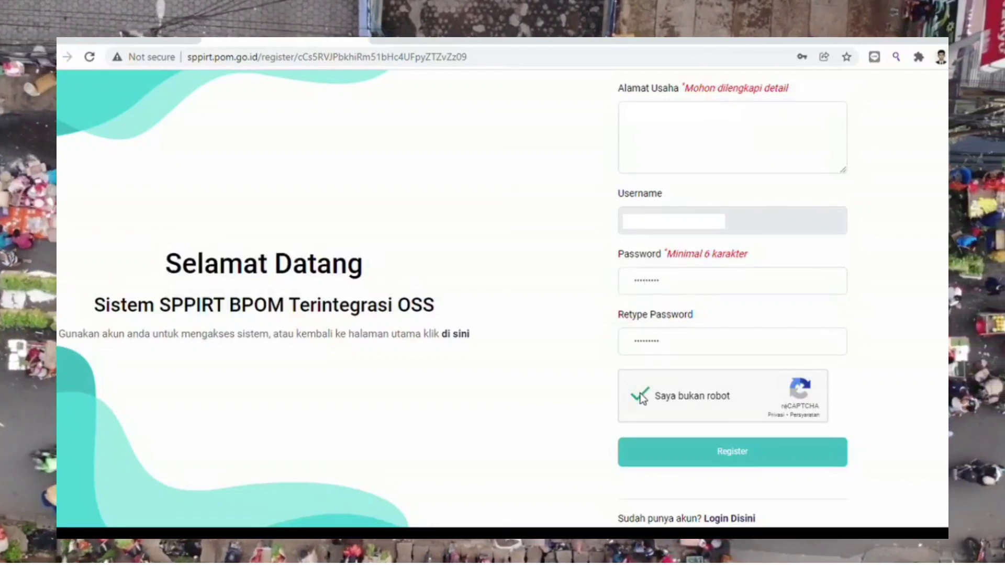
{"action": "scroll", "coordinate": [772, 419], "scroll_direction": "down", "scroll_amount": 1}
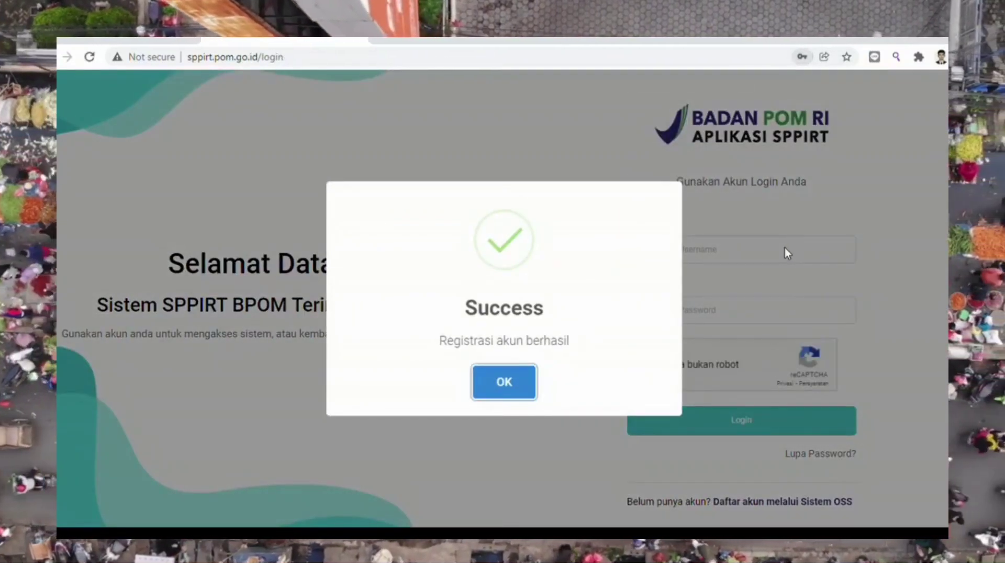
{"action": "left_click", "coordinate": [511, 385]}
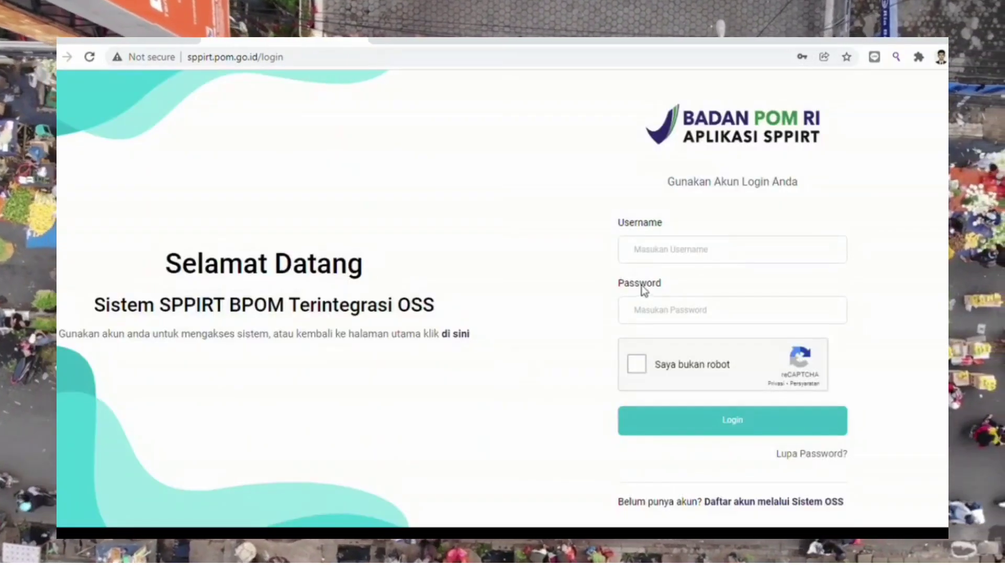
Step: Log in to the SPPIRT application with the registered username and account password, passing the reCAPTCHA
{"action": "left_click", "coordinate": [680, 261]}
{"action": "left_click", "coordinate": [671, 283]}
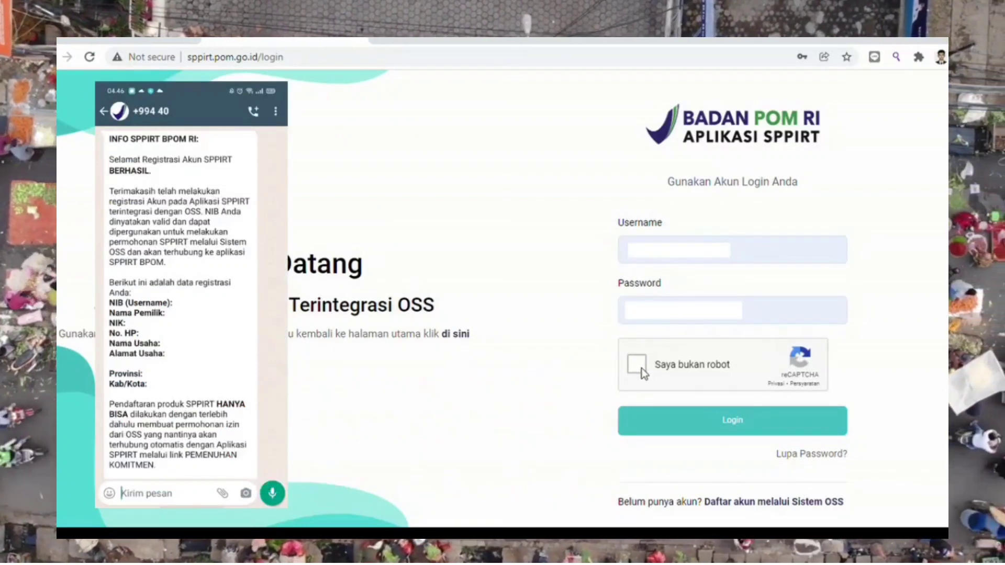
{"action": "left_click", "coordinate": [637, 364]}
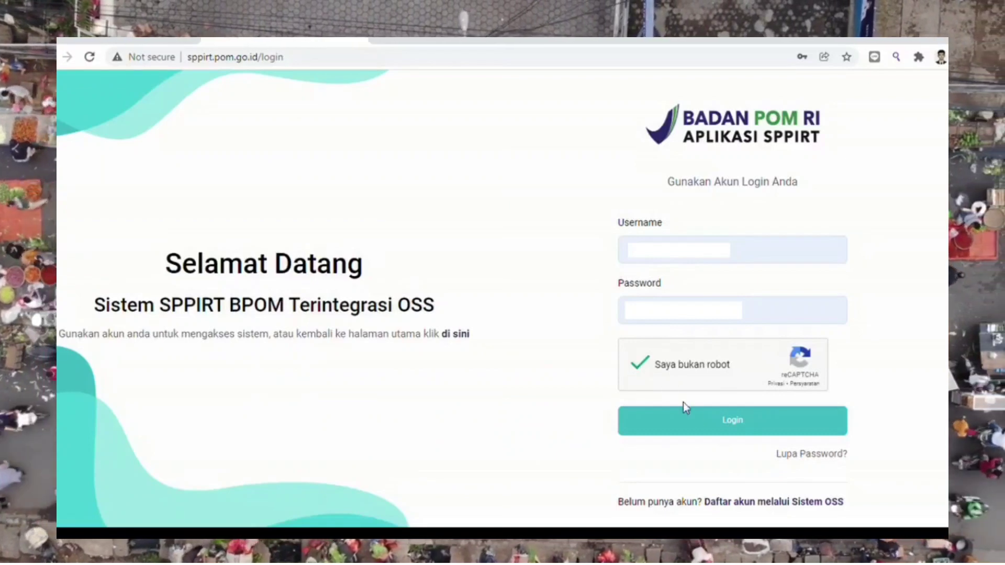
{"action": "left_click", "coordinate": [696, 427]}
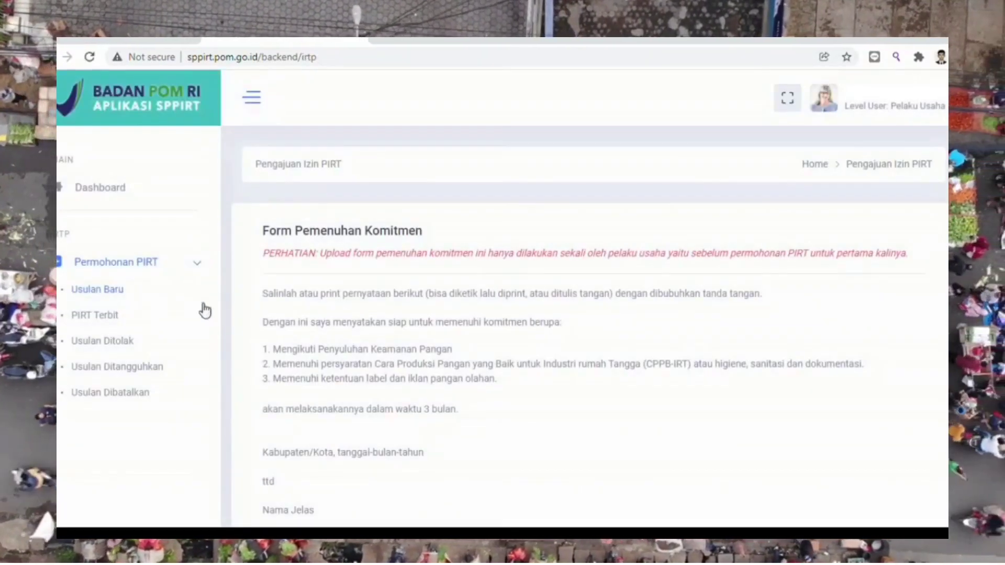
Step: Review the Form Pemenuhan Komitmen statement text, attach SURAT PERNYATAAN.pdf as the statement file, and save the form
{"action": "scroll", "coordinate": [326, 327], "scroll_direction": "down", "scroll_amount": 1}
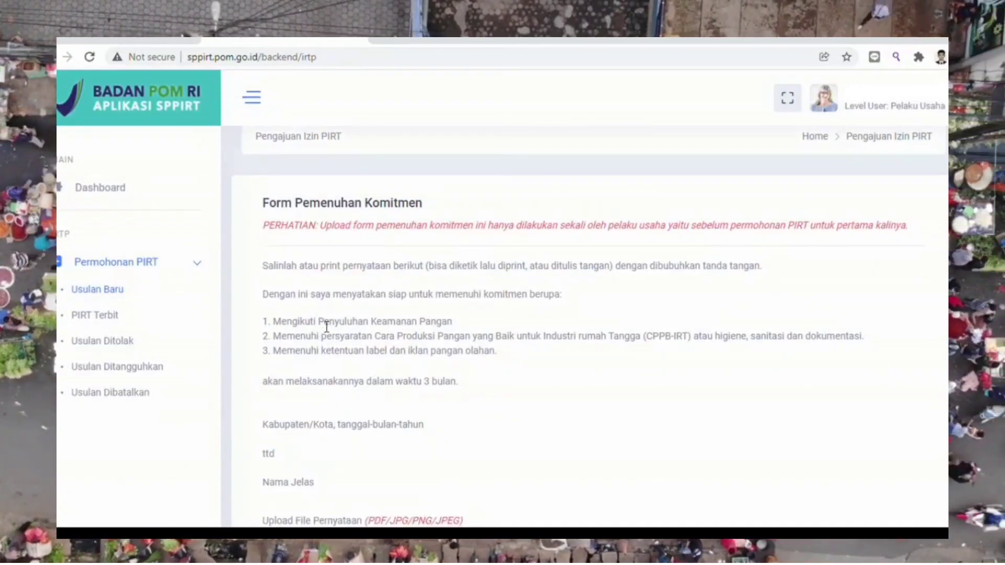
{"action": "scroll", "coordinate": [327, 328], "scroll_direction": "down", "scroll_amount": 1}
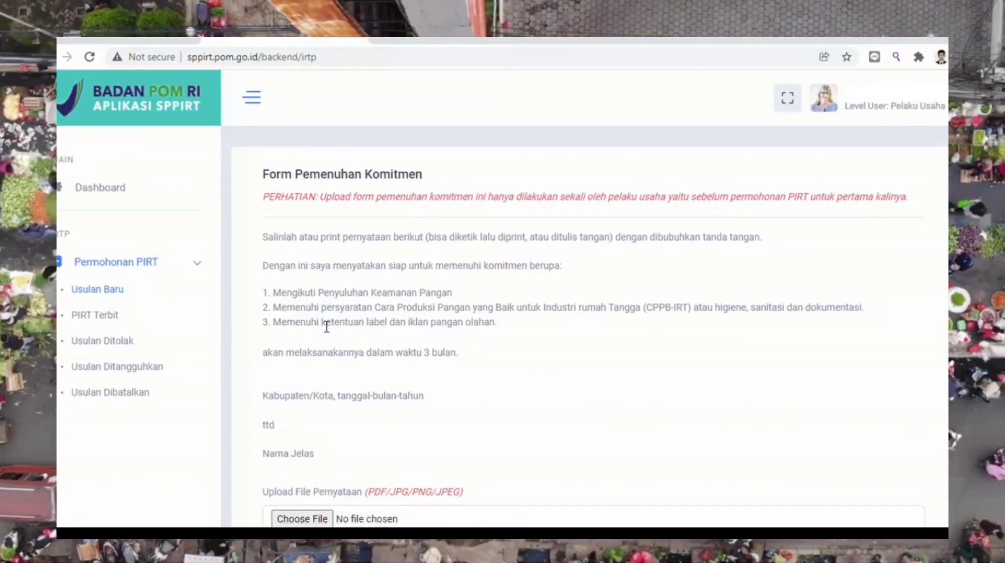
{"action": "scroll", "coordinate": [327, 327], "scroll_direction": "down", "scroll_amount": 1}
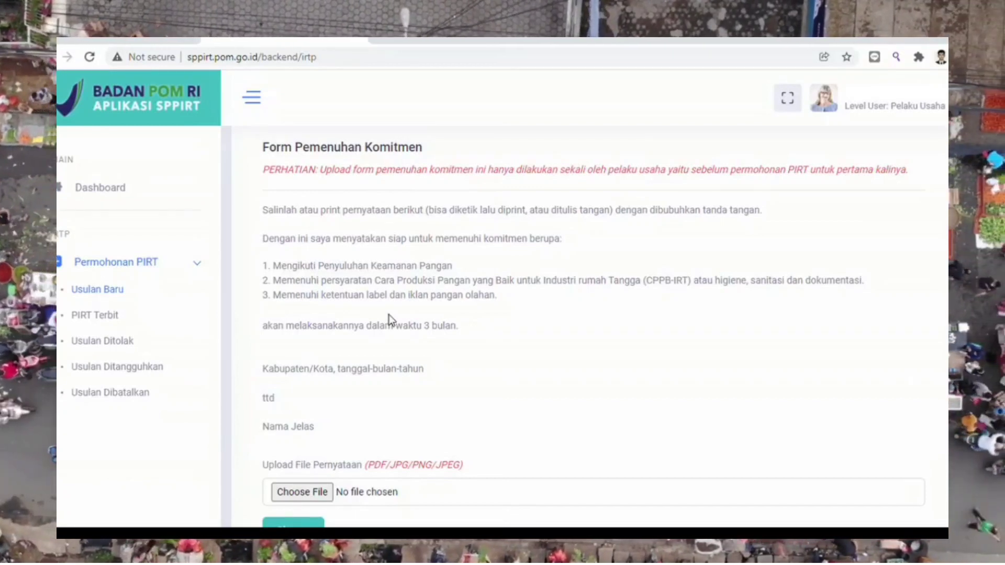
{"action": "scroll", "coordinate": [388, 315], "scroll_direction": "down", "scroll_amount": 1}
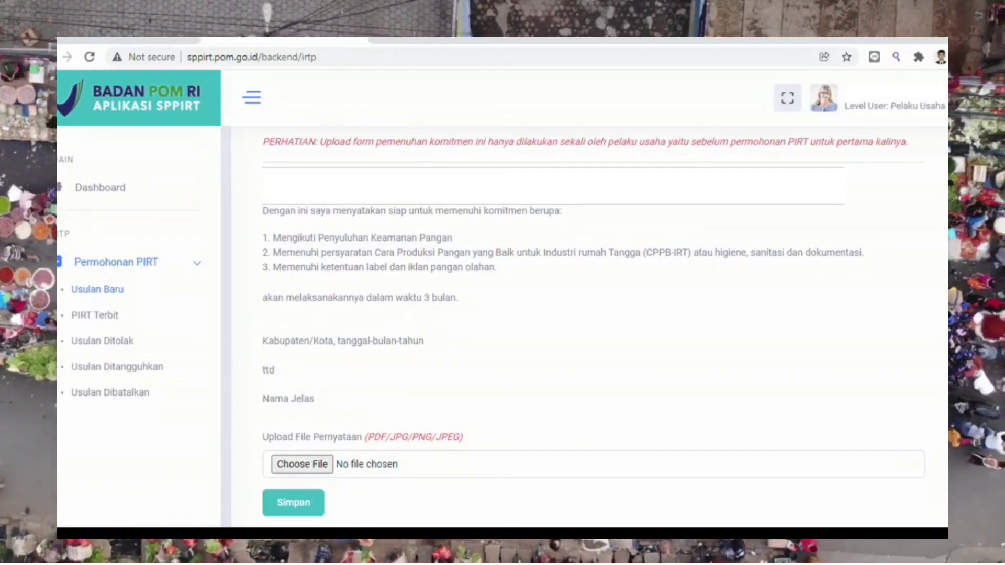
{"action": "left_click_drag", "start_coordinate": [263, 211], "coordinate": [320, 402]}
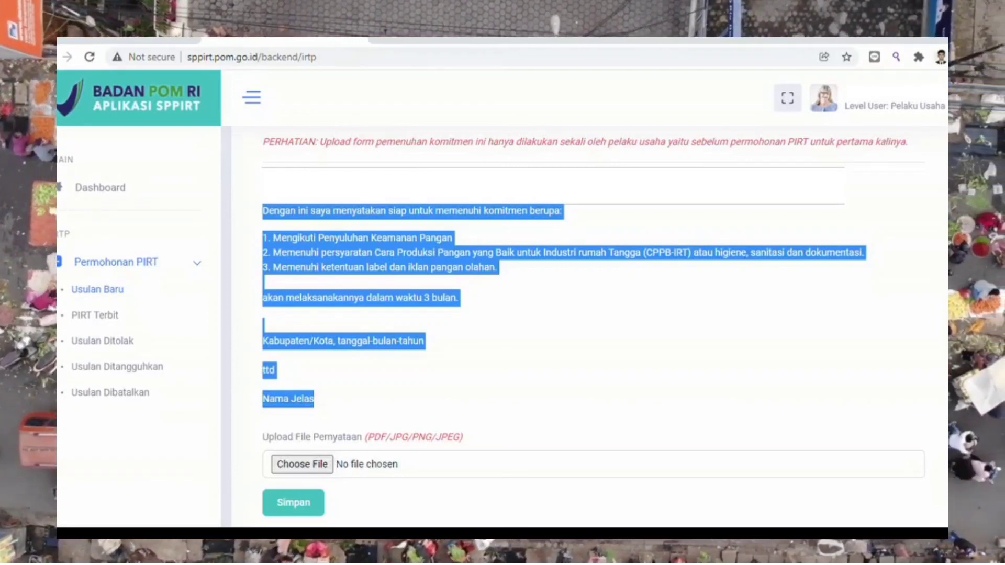
{"action": "left_click", "coordinate": [415, 400]}
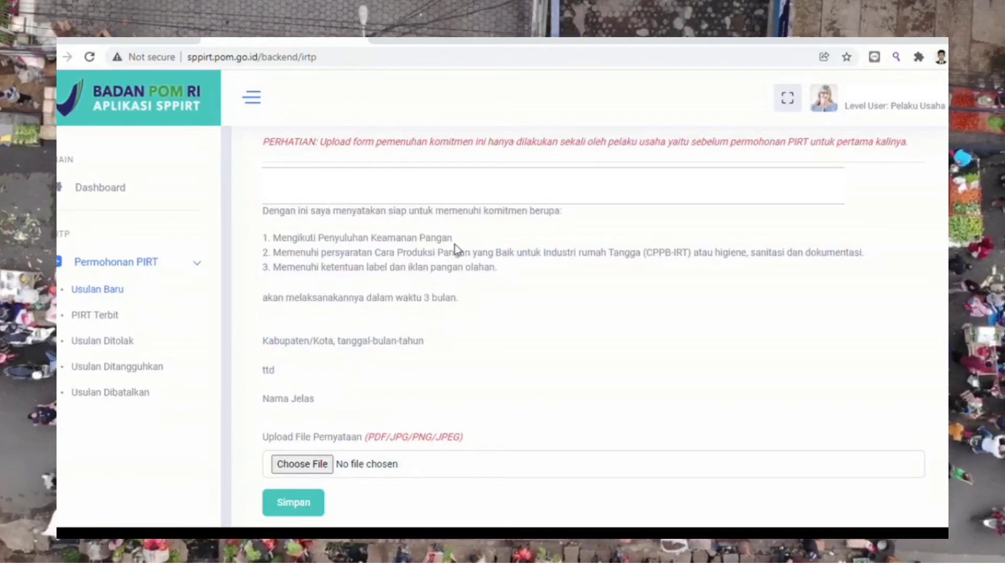
{"action": "left_click", "coordinate": [309, 467]}
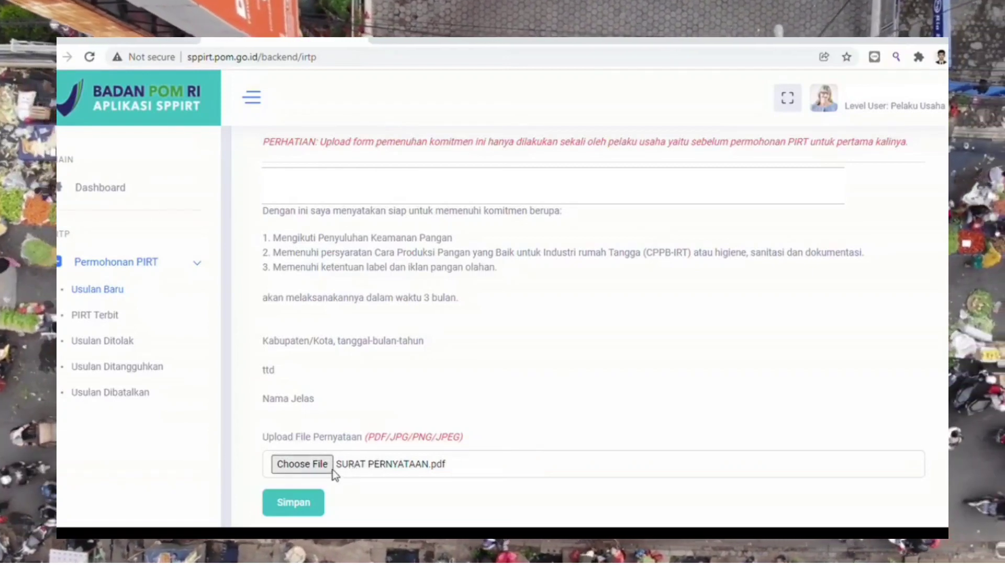
{"action": "left_click", "coordinate": [312, 505]}
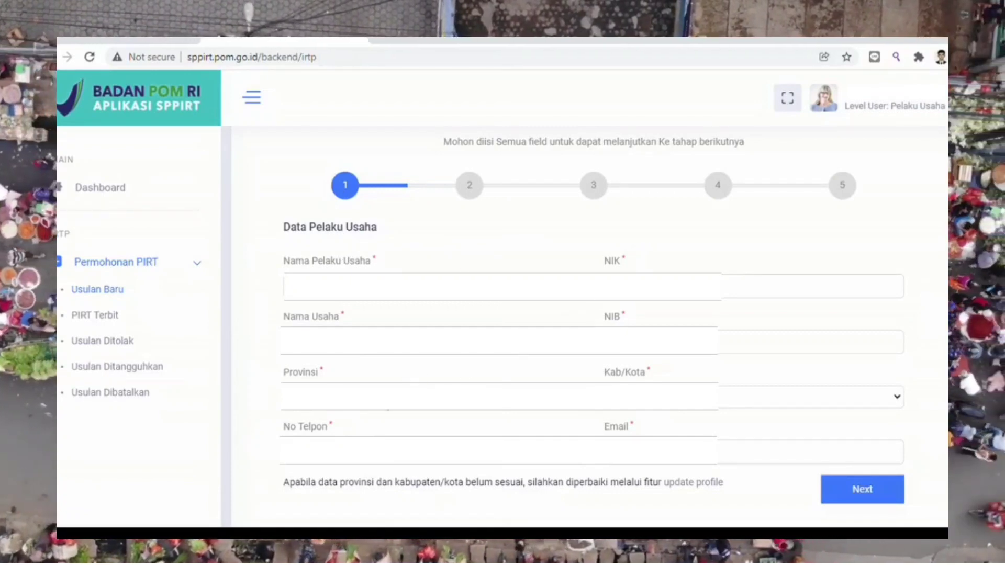
Step: Review the Data Pelaku Usaha stage of the PIRT application and continue to Data Produk
{"action": "scroll", "coordinate": [715, 343], "scroll_direction": "down", "scroll_amount": 2}
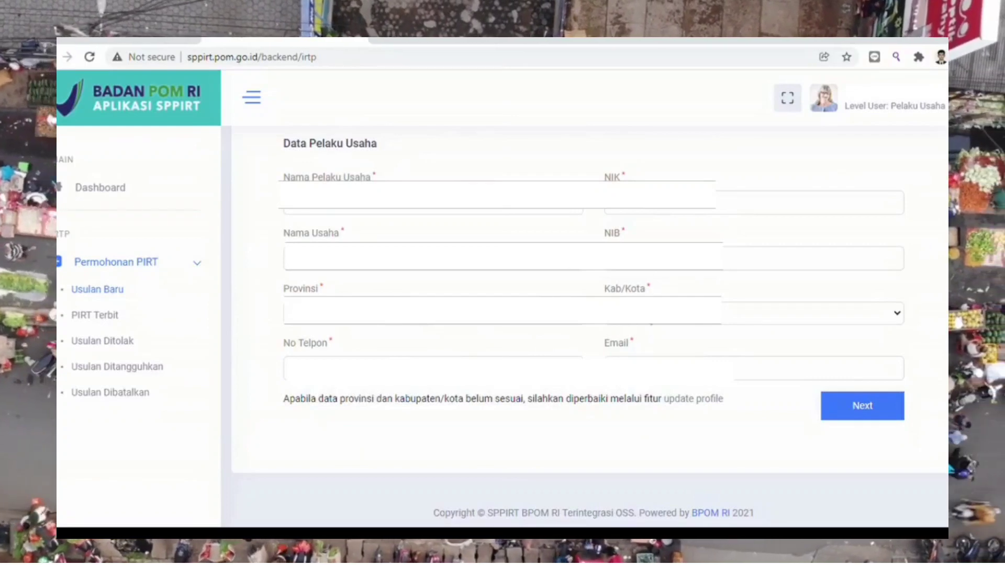
{"action": "left_click", "coordinate": [837, 411]}
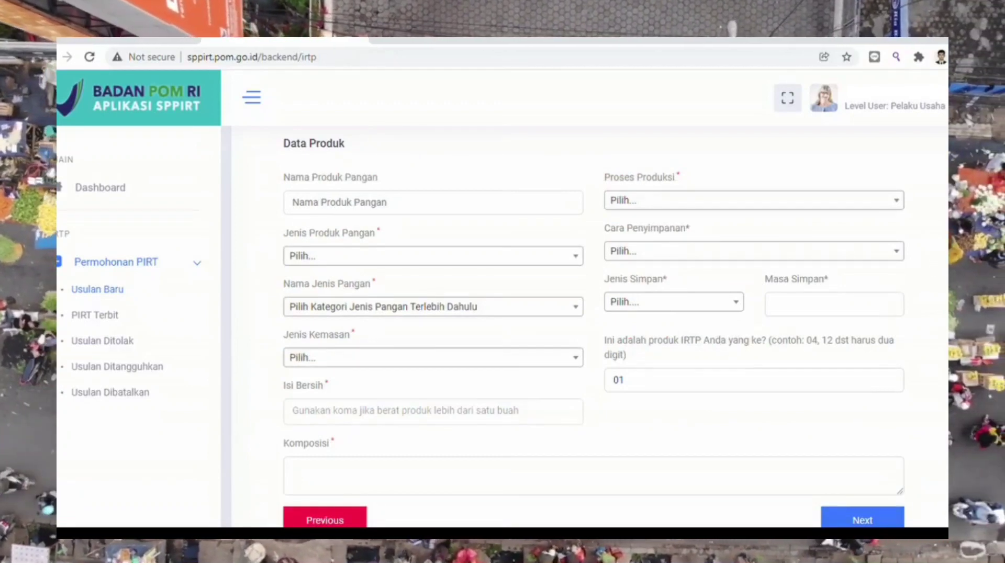
Step: Enter the food product's name and set Jenis Produk Pangan to "[04] Hasil Olahan Buah, Sayur, dan rumput laut"
{"action": "scroll", "coordinate": [594, 314], "scroll_direction": "up", "scroll_amount": 2}
{"action": "scroll", "coordinate": [593, 314], "scroll_direction": "down", "scroll_amount": 1}
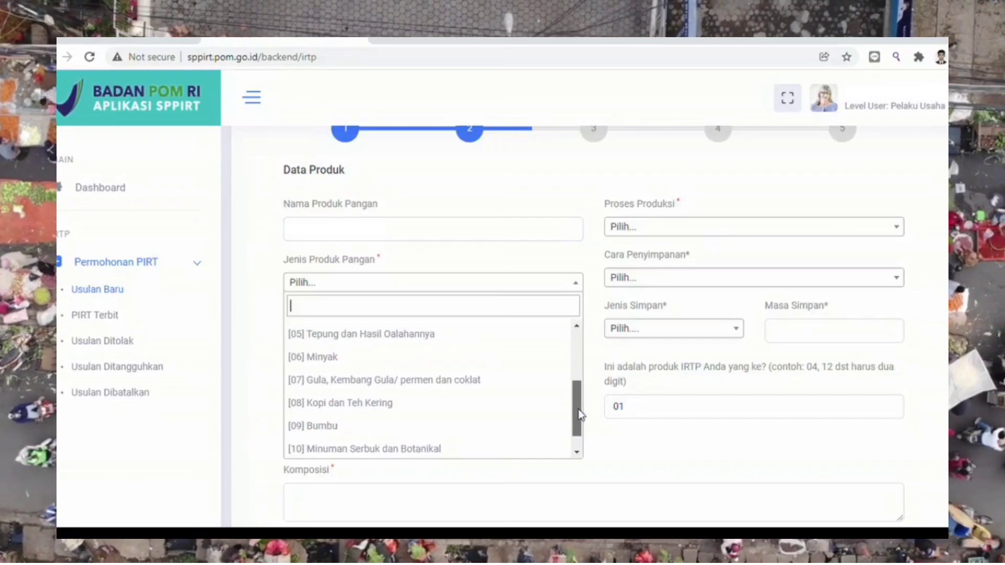
{"action": "mouse_move", "coordinate": [579, 410]}
{"action": "left_mouse_down"}
{"action": "mouse_move", "coordinate": [577, 431]}
{"action": "mouse_move", "coordinate": [577, 400]}
{"action": "left_mouse_up"}
{"action": "left_click", "coordinate": [429, 335]}
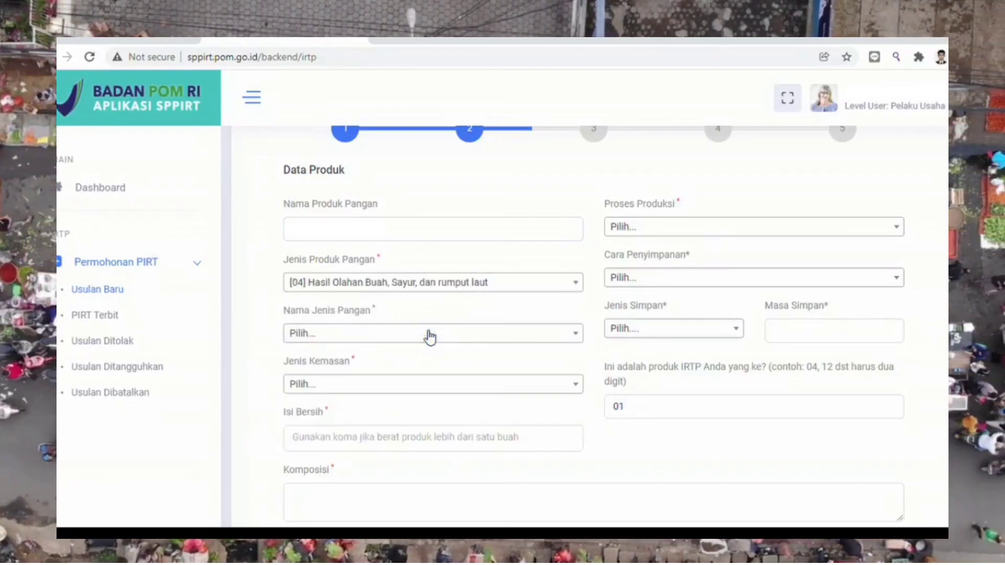
Step: Search Nama Jenis Pangan for "keripik" and choose "[37] keripik buah"
{"action": "left_click", "coordinate": [426, 337]}
{"action": "type", "text": "ke"}
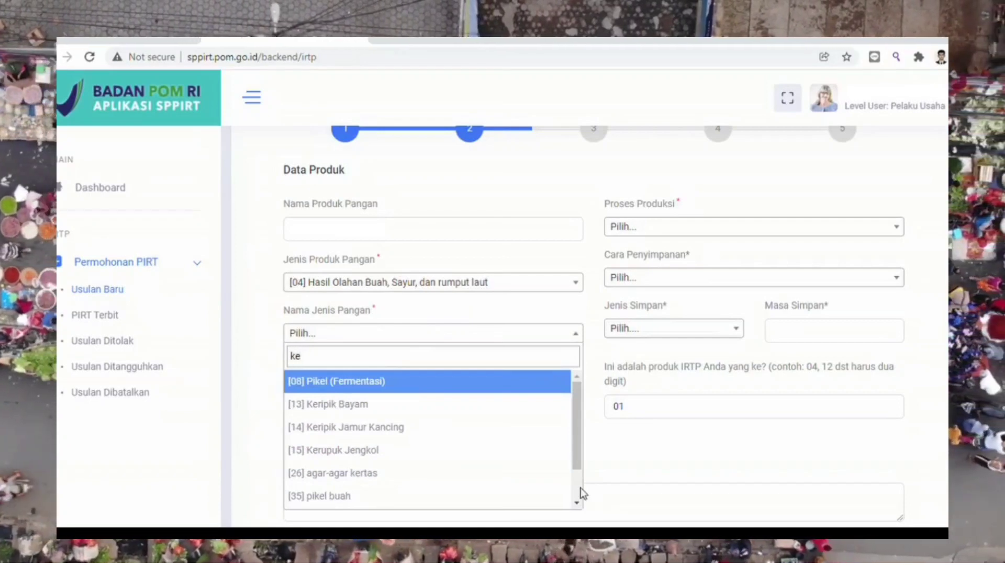
{"action": "type", "text": "ripik"}
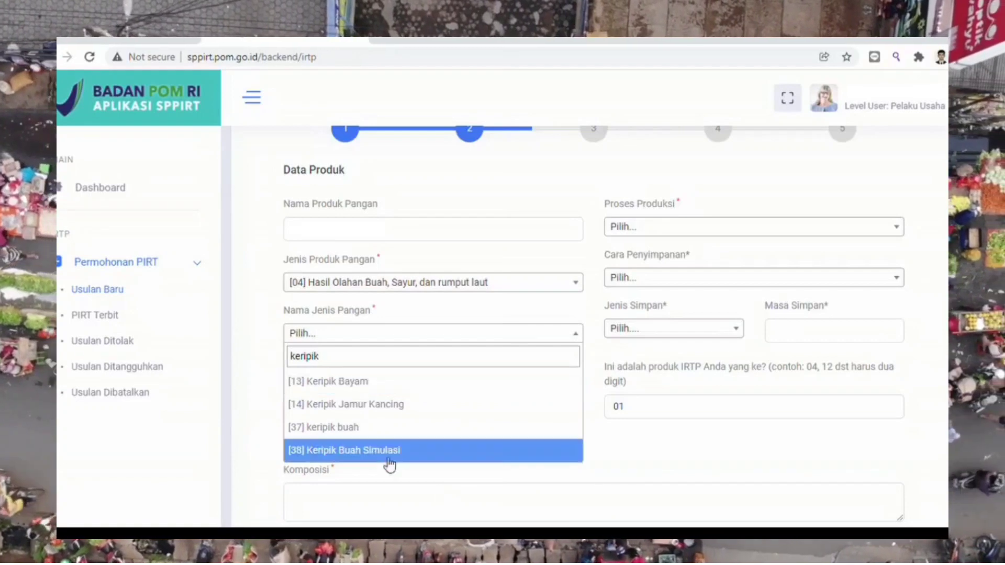
{"action": "left_click", "coordinate": [357, 430]}
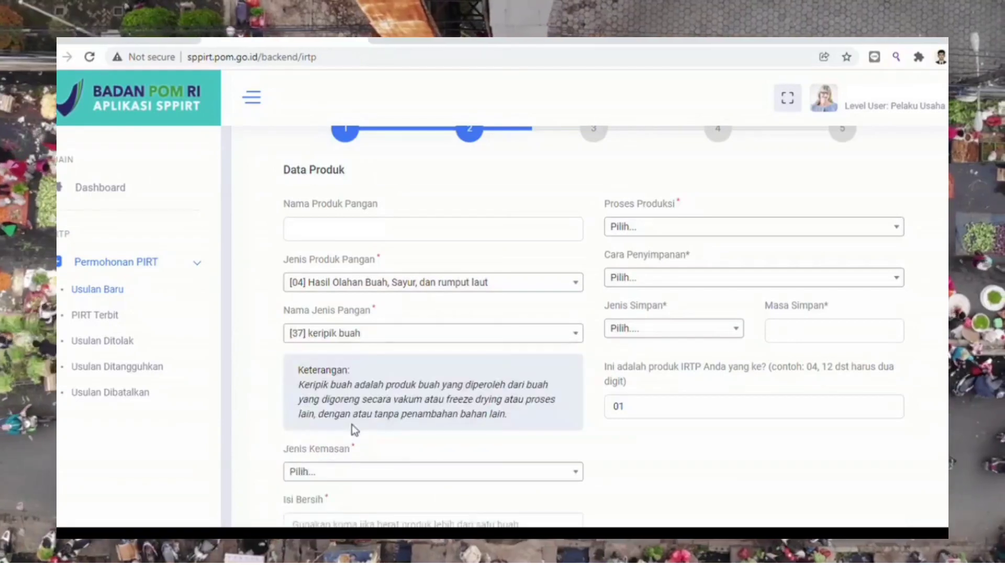
{"action": "scroll", "coordinate": [403, 311], "scroll_direction": "down", "scroll_amount": 1}
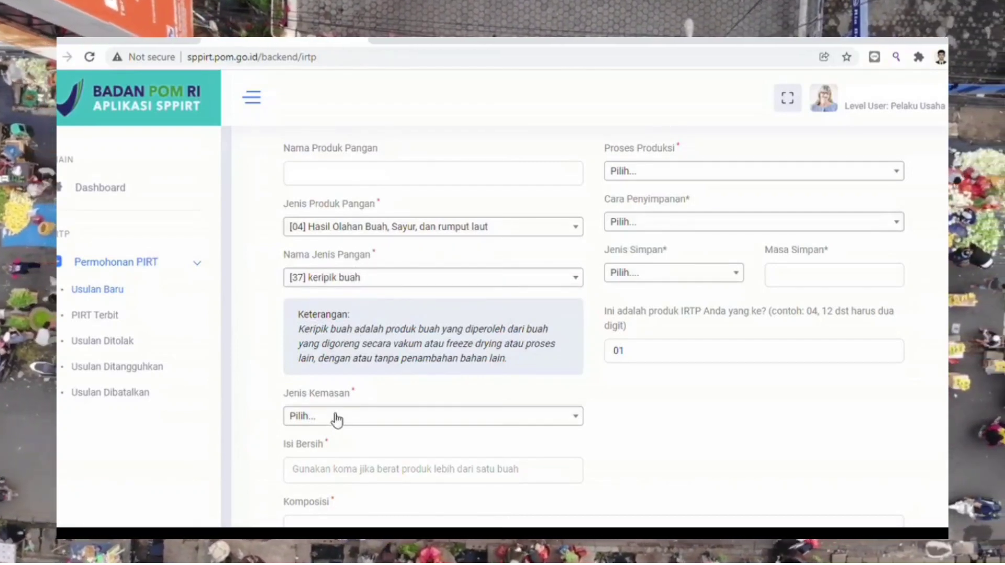
Step: Set Jenis Kemasan to "[02] Plastik" and Proses Produksi to "Penggorengan"
{"action": "left_click", "coordinate": [335, 421]}
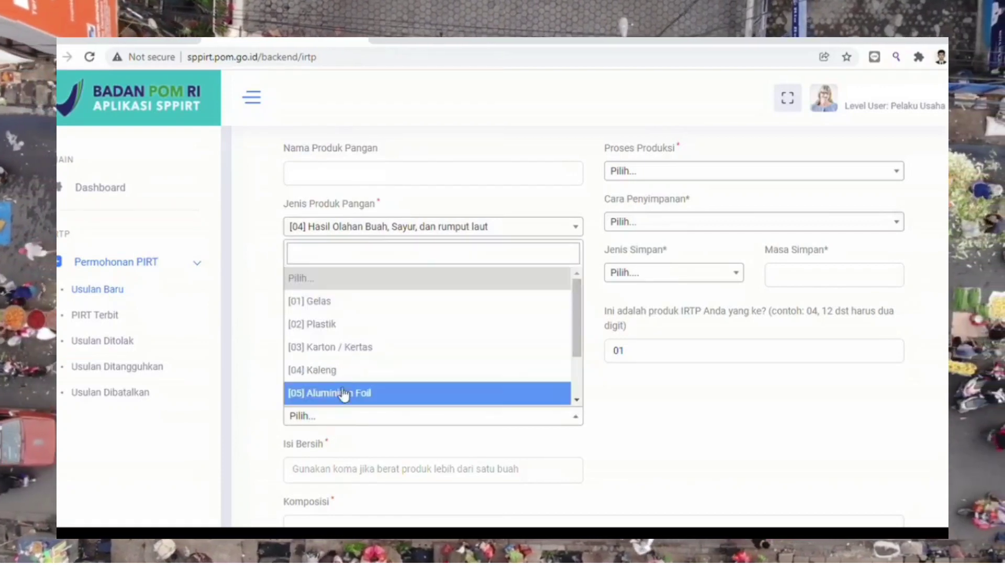
{"action": "left_click", "coordinate": [348, 325]}
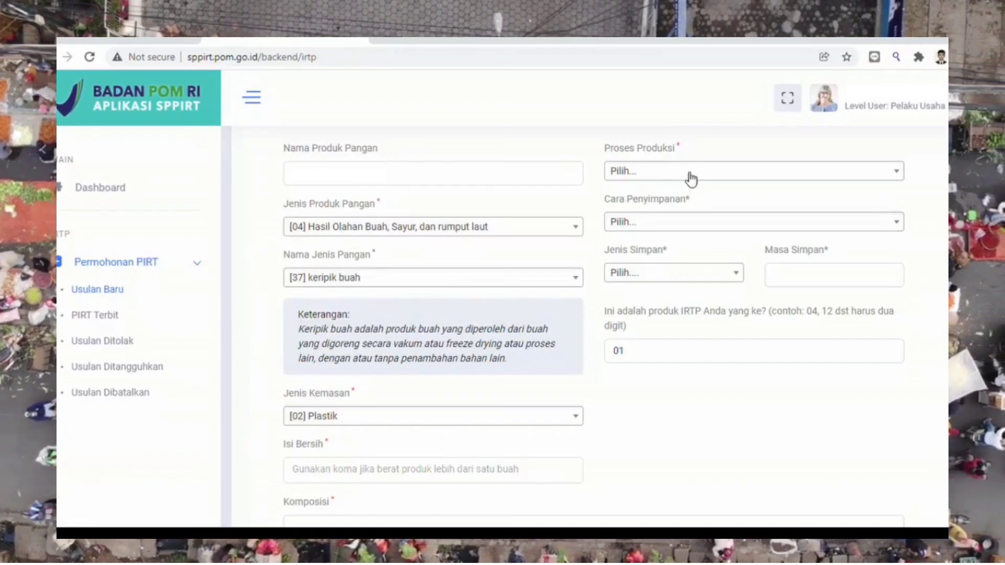
{"action": "left_click", "coordinate": [691, 179]}
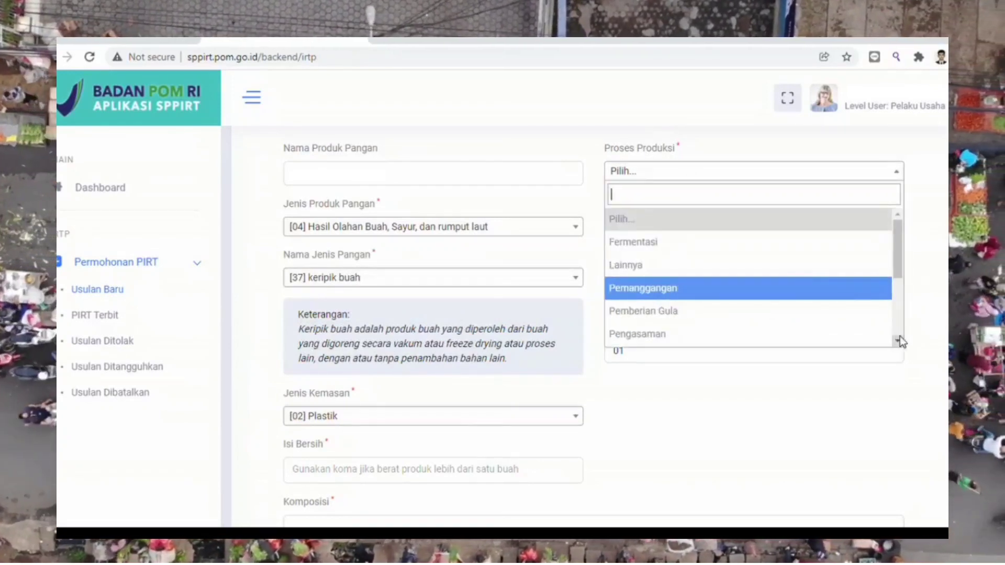
{"action": "left_click", "coordinate": [898, 340]}
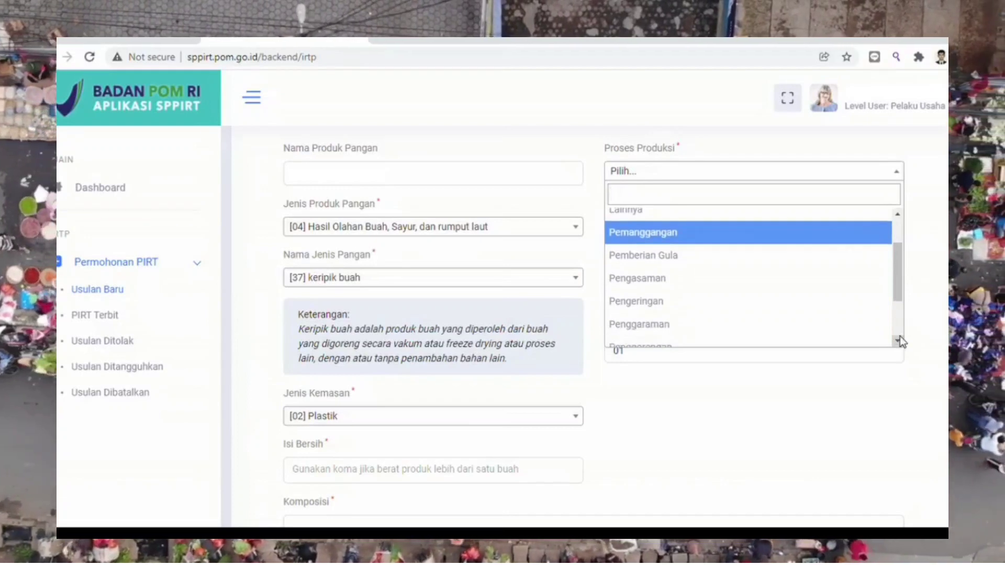
{"action": "left_click", "coordinate": [898, 340]}
{"action": "left_click", "coordinate": [898, 341]}
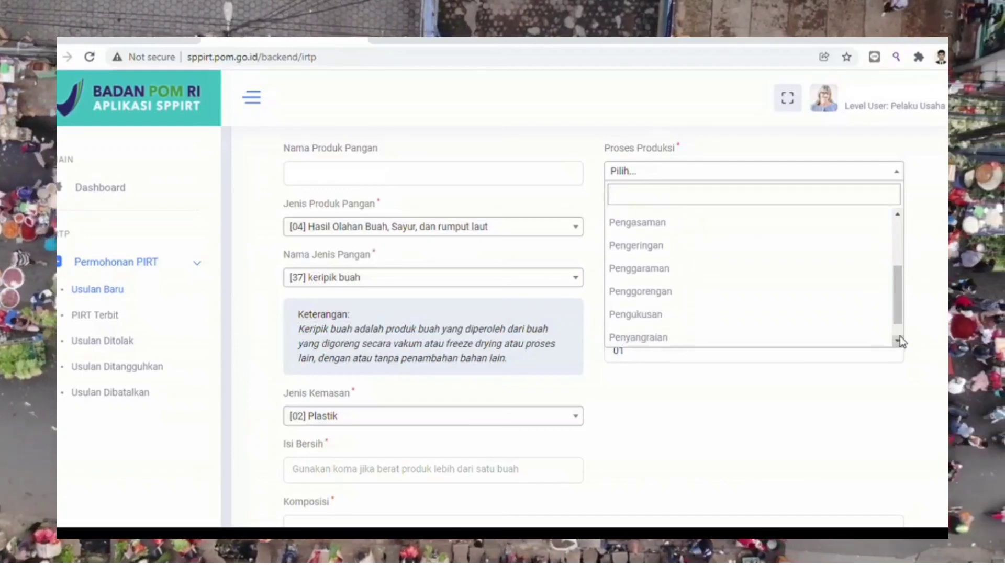
{"action": "left_click", "coordinate": [898, 340]}
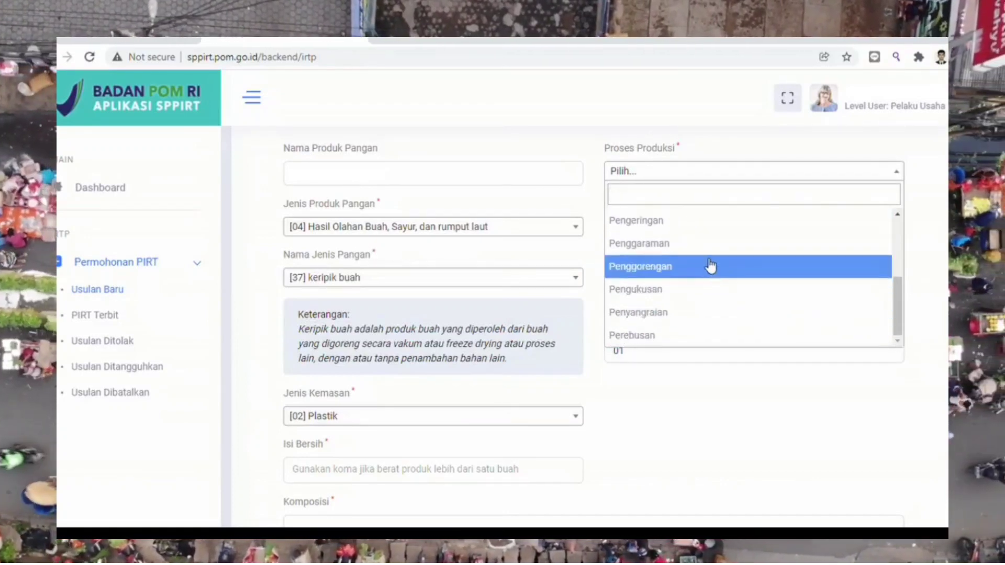
{"action": "left_click", "coordinate": [710, 266]}
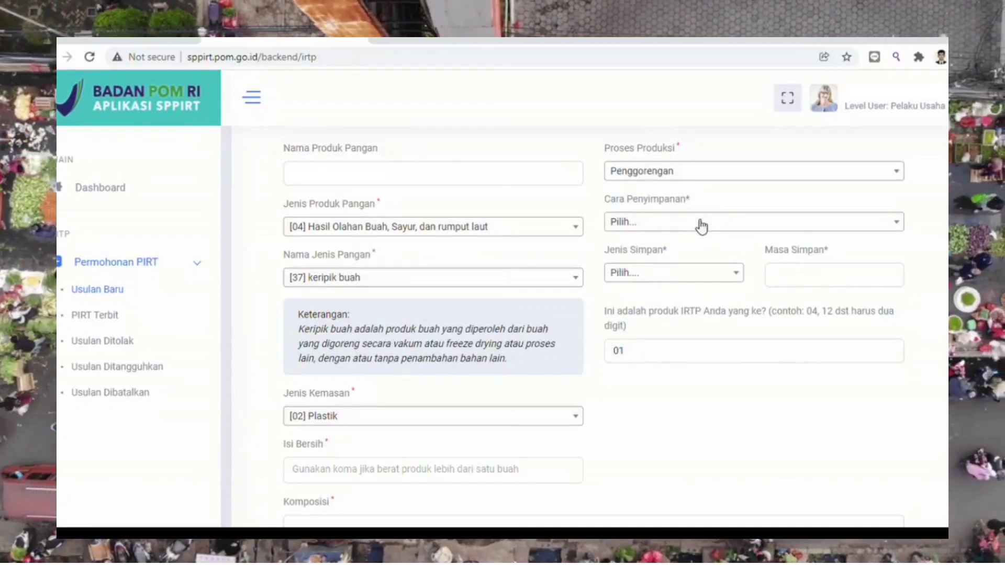
Step: Set Cara Penyimpanan to "Di Suhu Ruangan" and the product's shelf life to 6 Bulan
{"action": "left_click", "coordinate": [700, 224]}
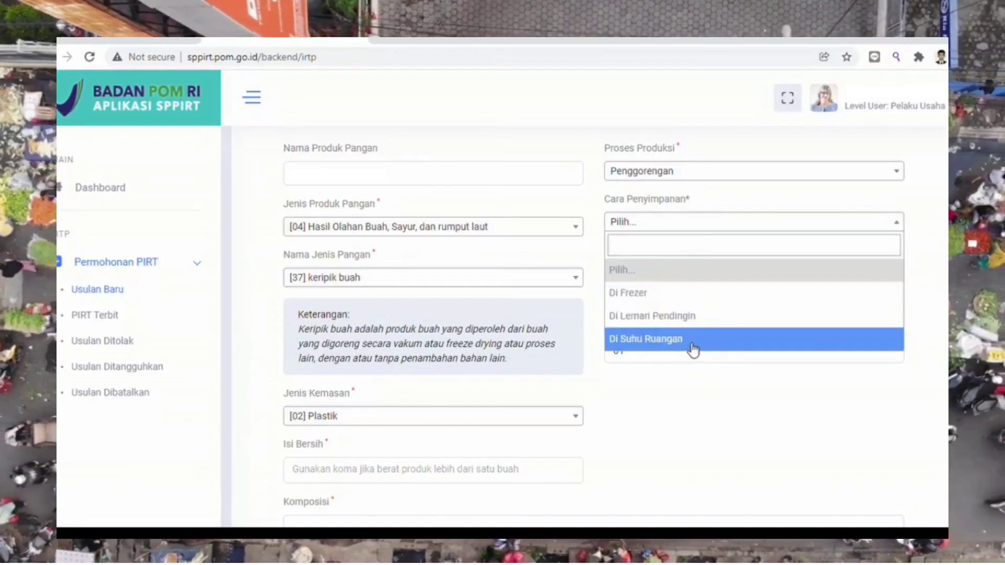
{"action": "left_click", "coordinate": [692, 350]}
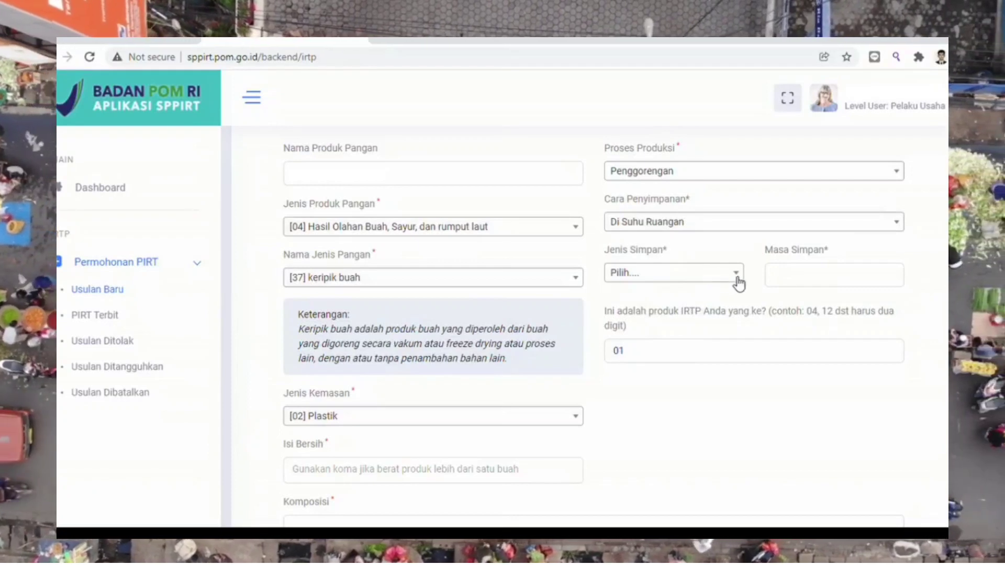
{"action": "left_click", "coordinate": [738, 276]}
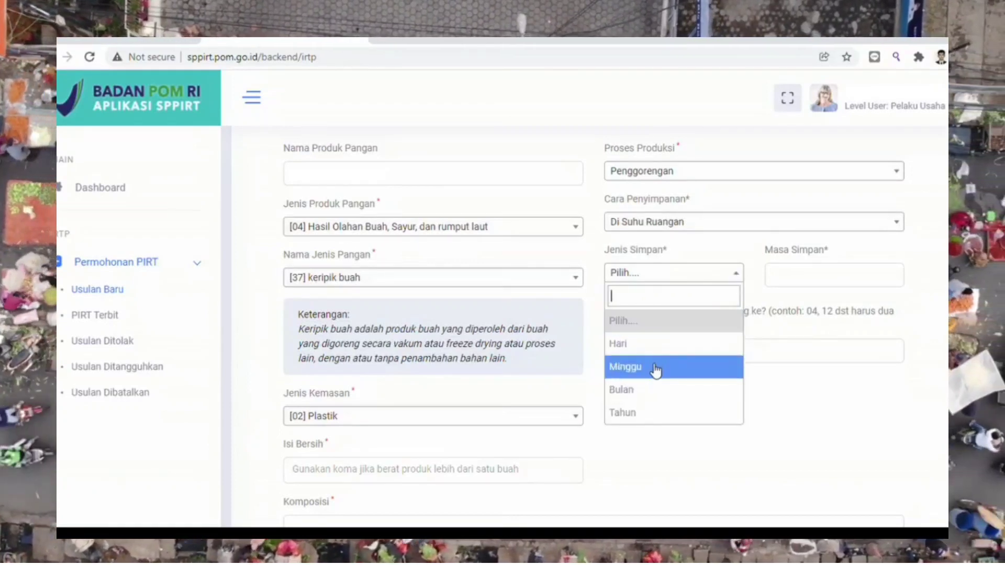
{"action": "left_click", "coordinate": [654, 390]}
{"action": "left_click", "coordinate": [799, 278]}
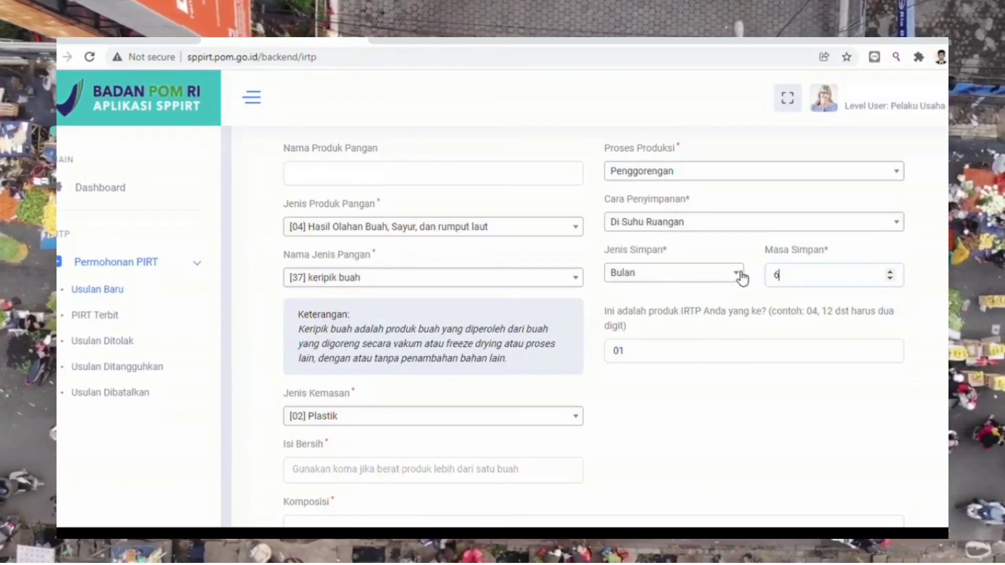
{"action": "left_click", "coordinate": [739, 274]}
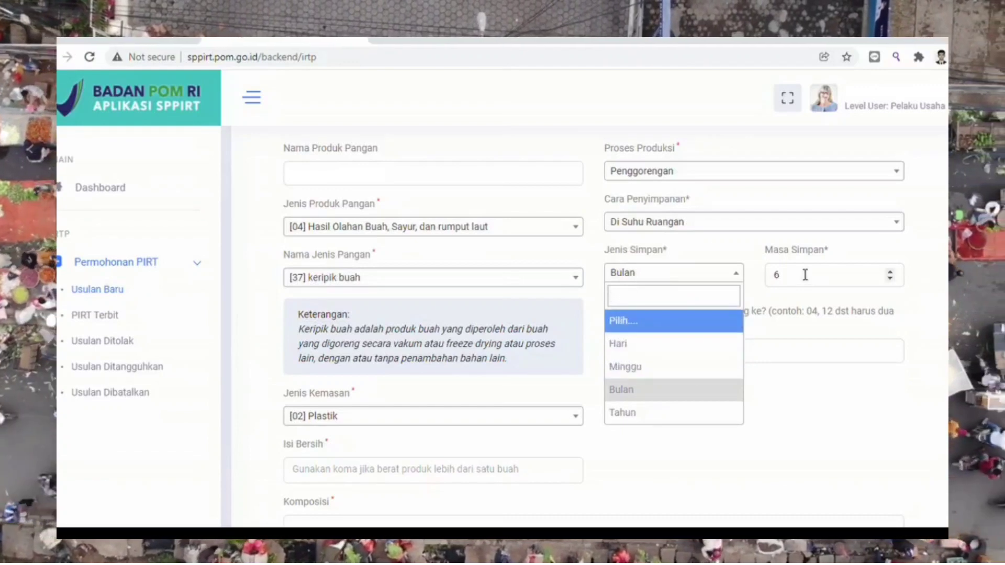
{"action": "left_click", "coordinate": [834, 347]}
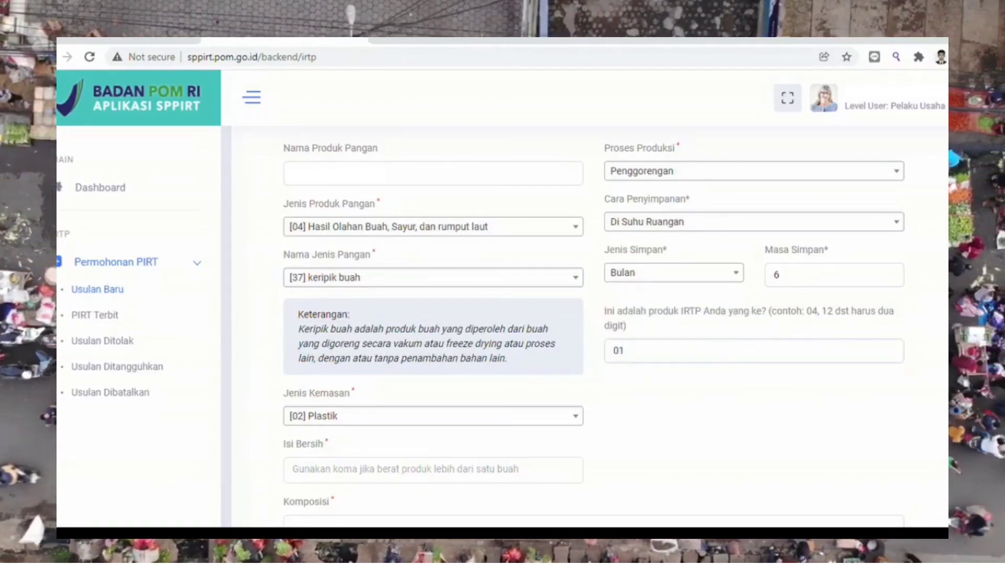
Step: Enter "150 gram" as the product's Isi Bersih
{"action": "scroll", "coordinate": [513, 366], "scroll_direction": "down", "scroll_amount": 2}
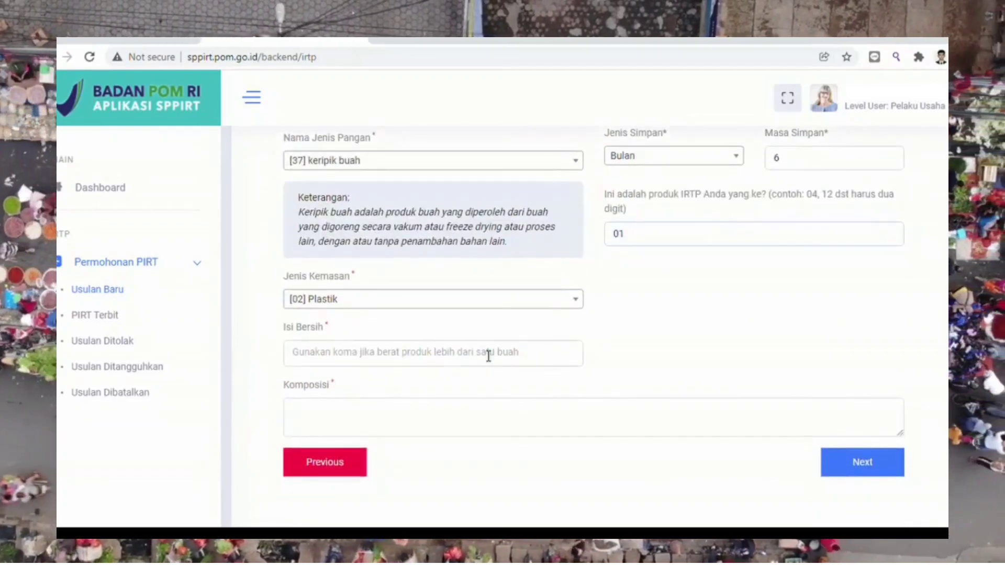
{"action": "left_click", "coordinate": [495, 354]}
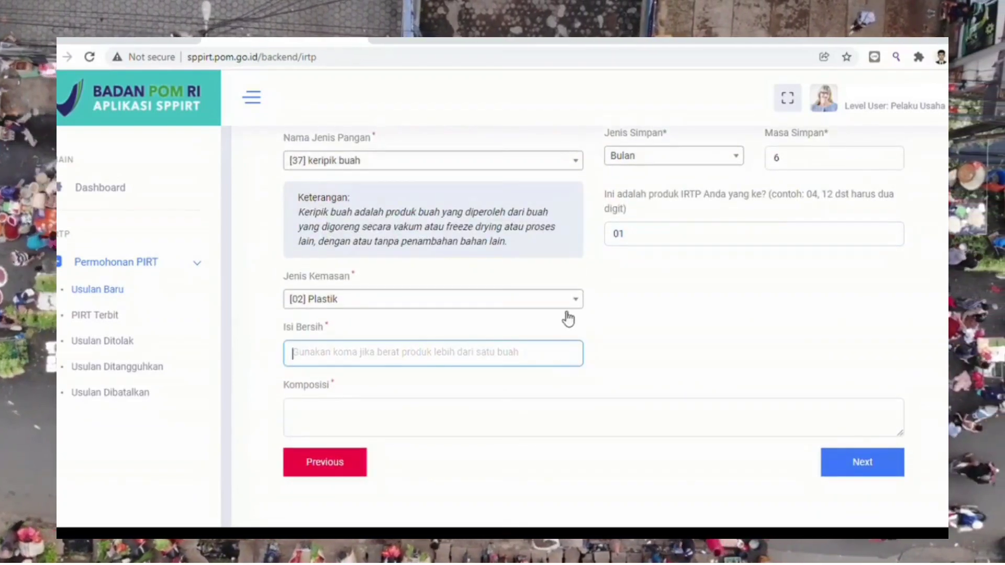
{"action": "left_click", "coordinate": [568, 303]}
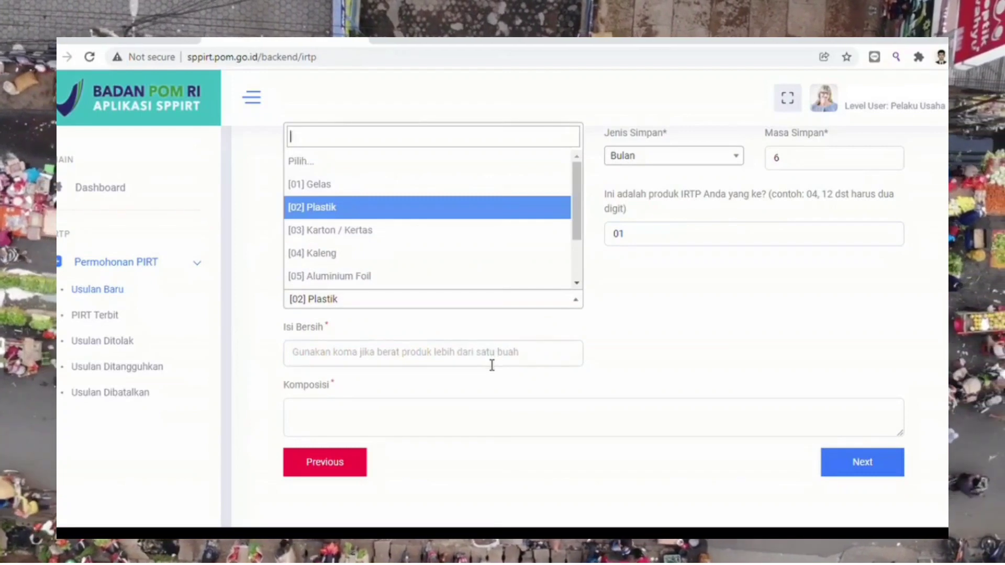
{"action": "left_click", "coordinate": [492, 365]}
{"action": "type", "text": "15"}
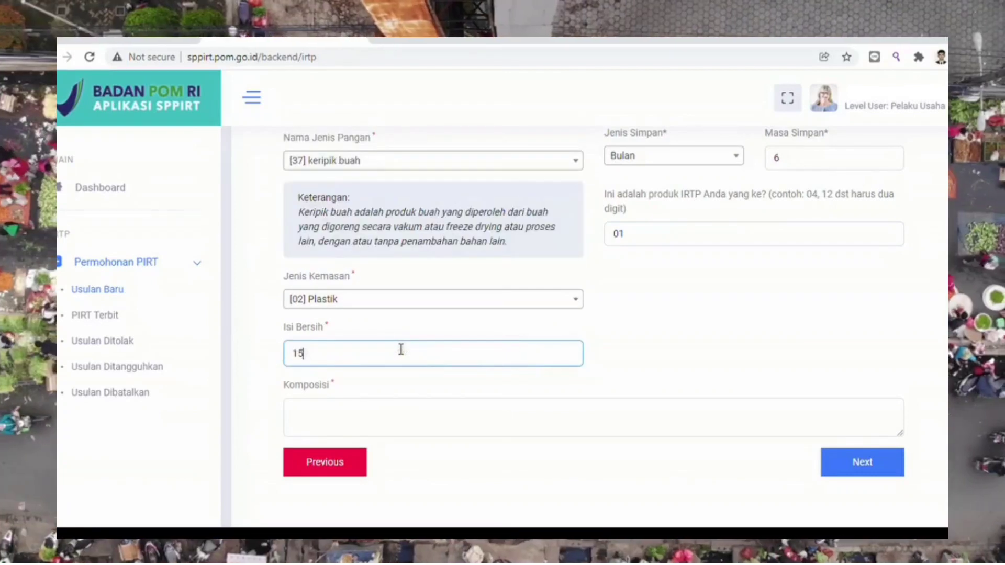
{"action": "type", "text": "0"}
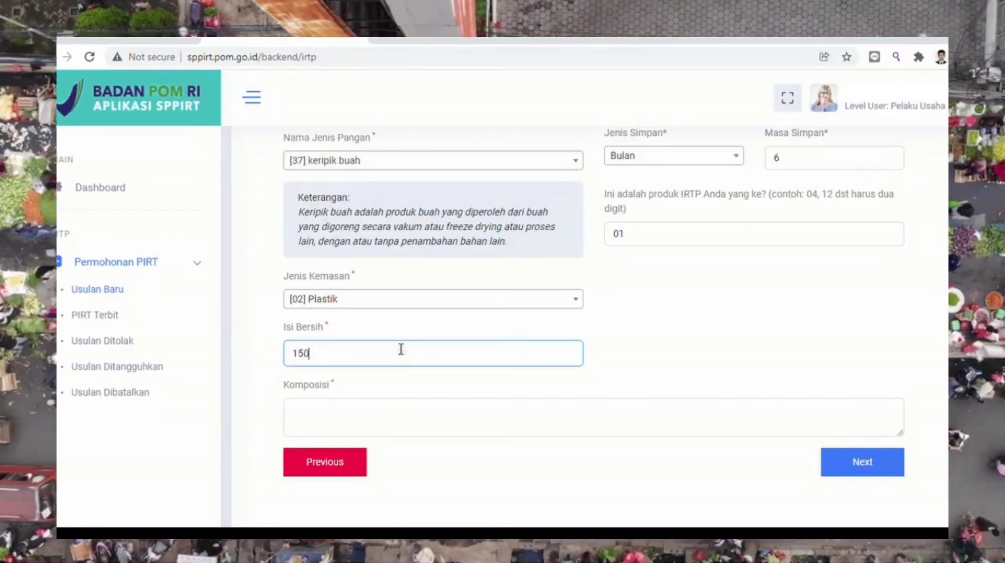
{"action": "type", "text": " gram"}
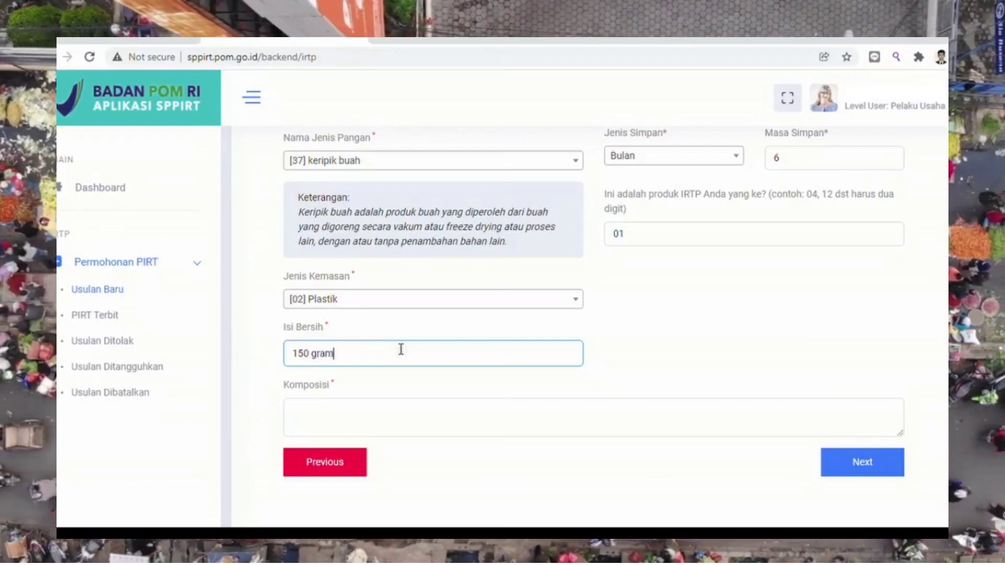
Step: Enter "pisang,garam," as the Komposisi and continue to the Label Produk stage
{"action": "left_click", "coordinate": [383, 409]}
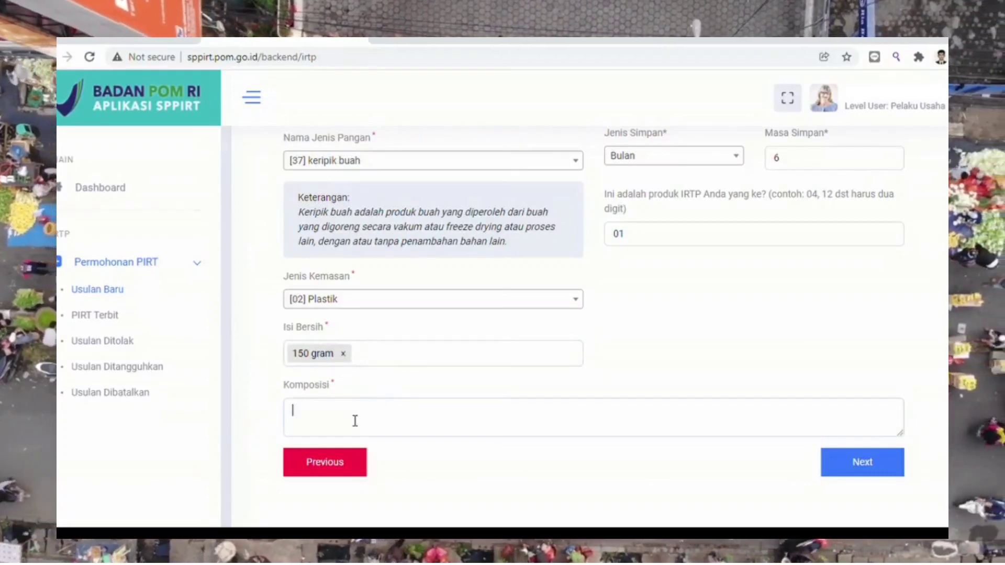
{"action": "type", "text": "pisang"}
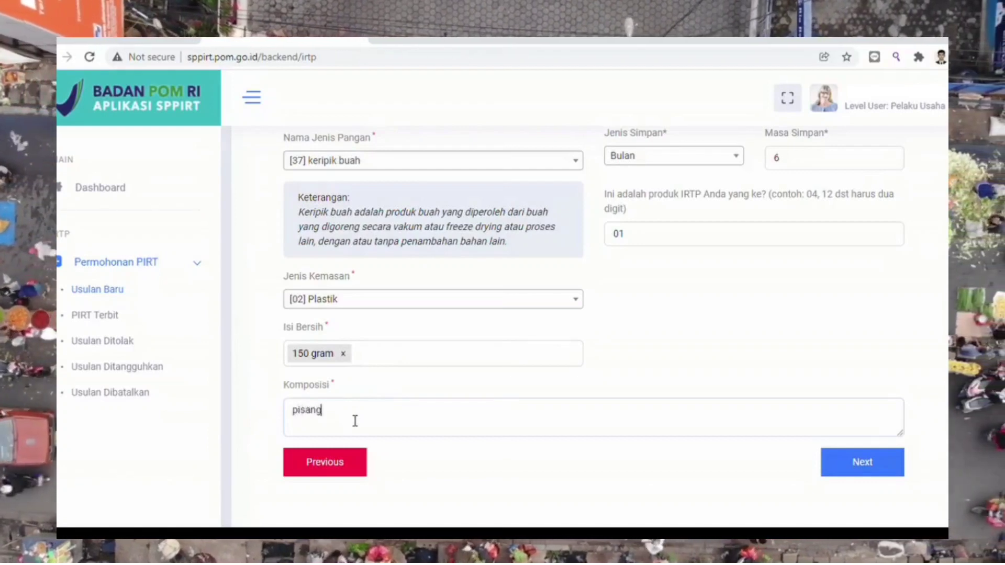
{"action": "type", "text": ",gara"}
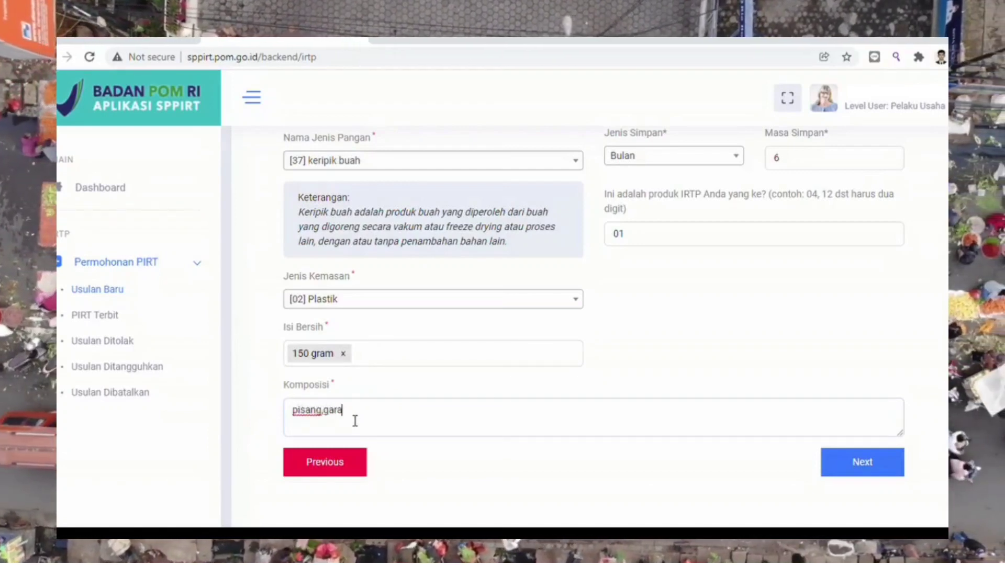
{"action": "type", "text": "m"}
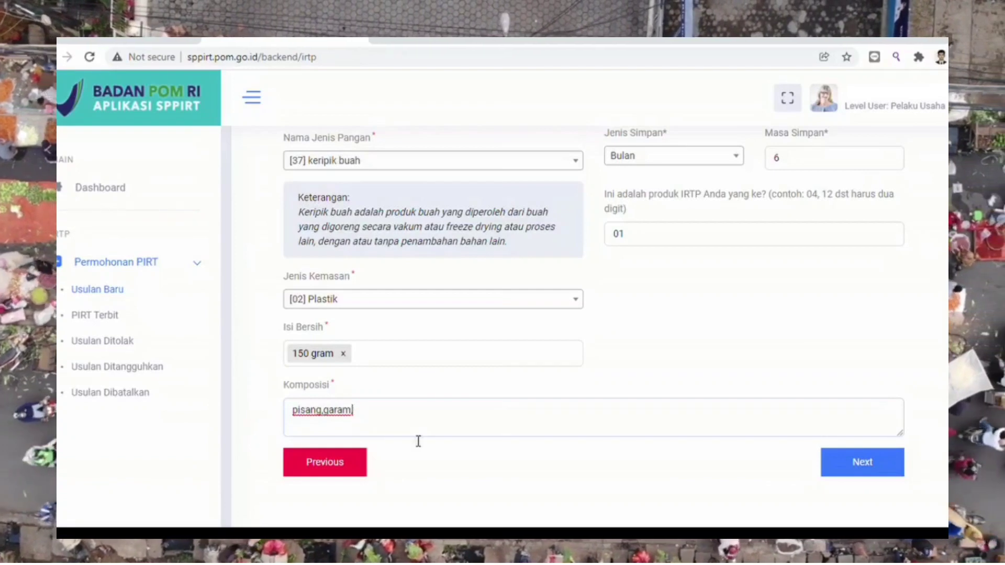
{"action": "type", "text": ","}
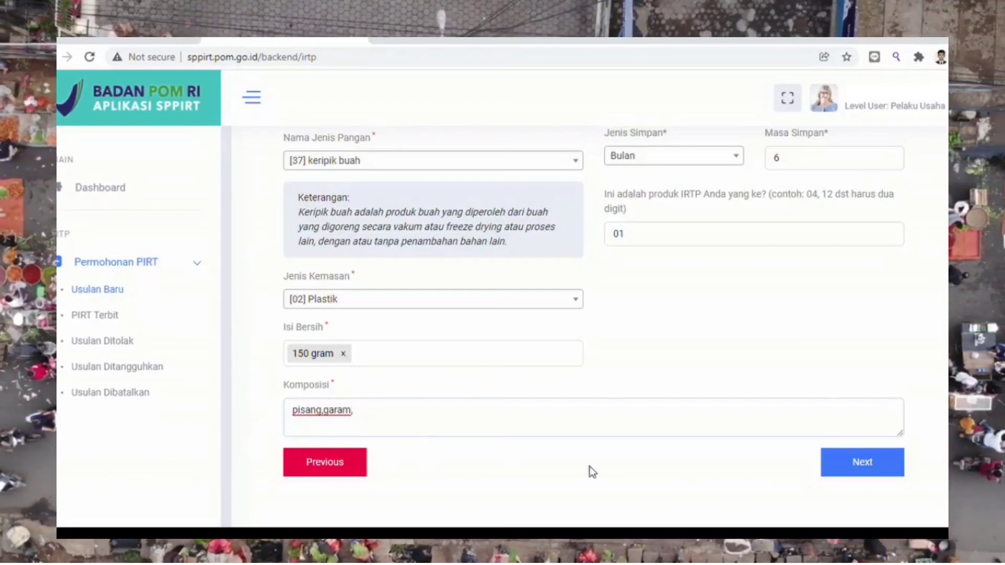
{"action": "left_click", "coordinate": [863, 470]}
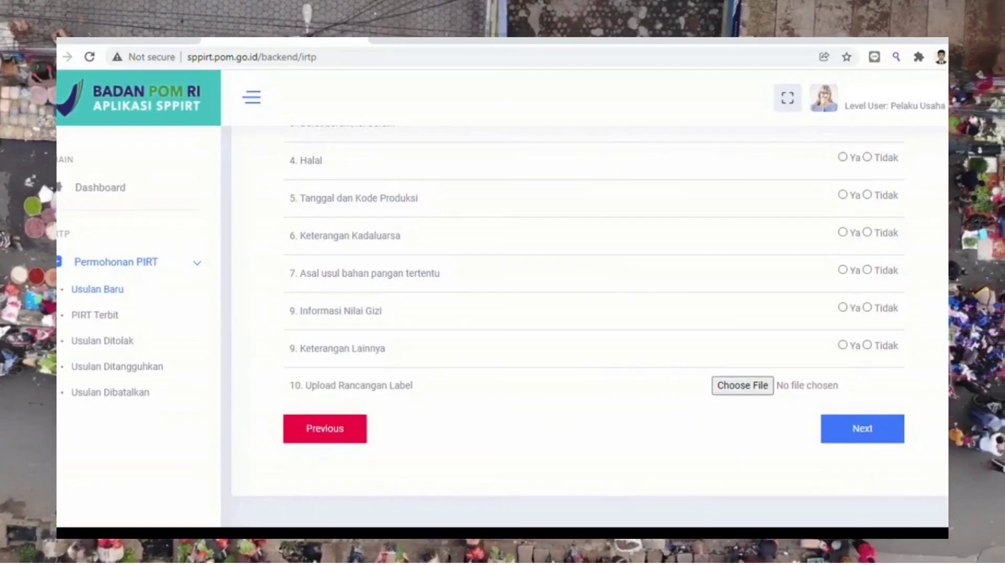
Step: Answer Ya for Nama Produk, Komposisi and Berat bersih/isi bersih in the product label checklist
{"action": "scroll", "coordinate": [589, 325], "scroll_direction": "up", "scroll_amount": 6}
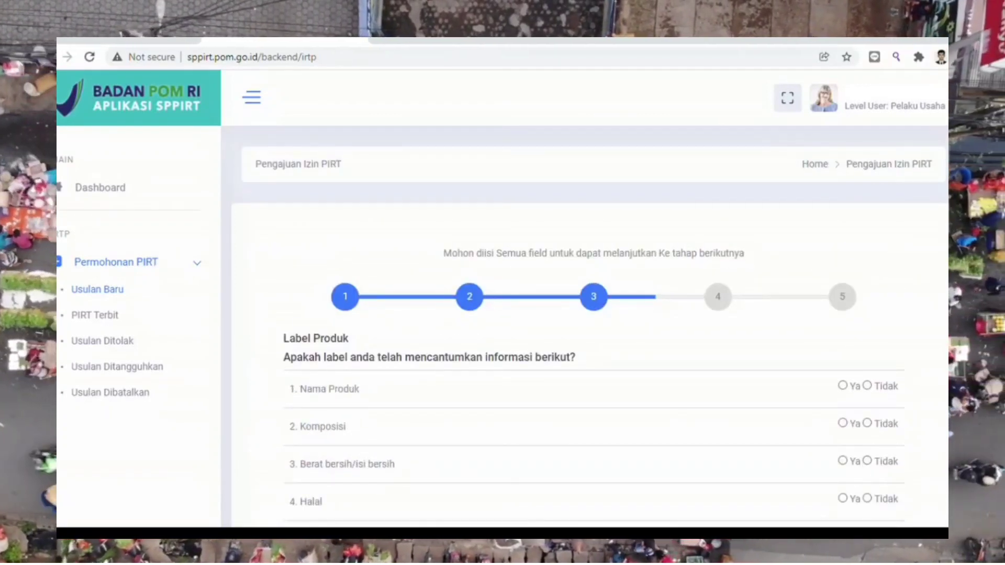
{"action": "scroll", "coordinate": [590, 335], "scroll_direction": "down", "scroll_amount": 2}
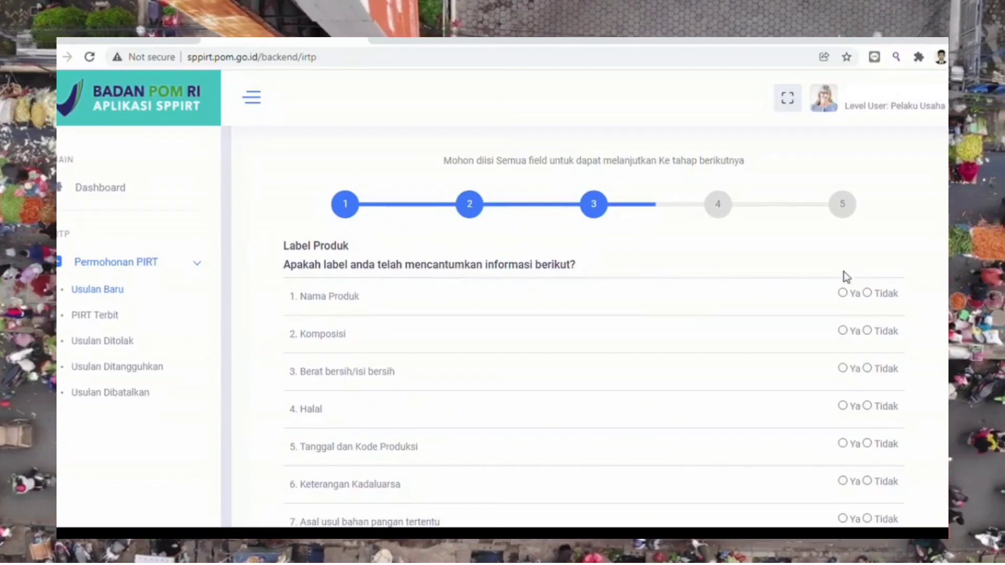
{"action": "left_click", "coordinate": [842, 293]}
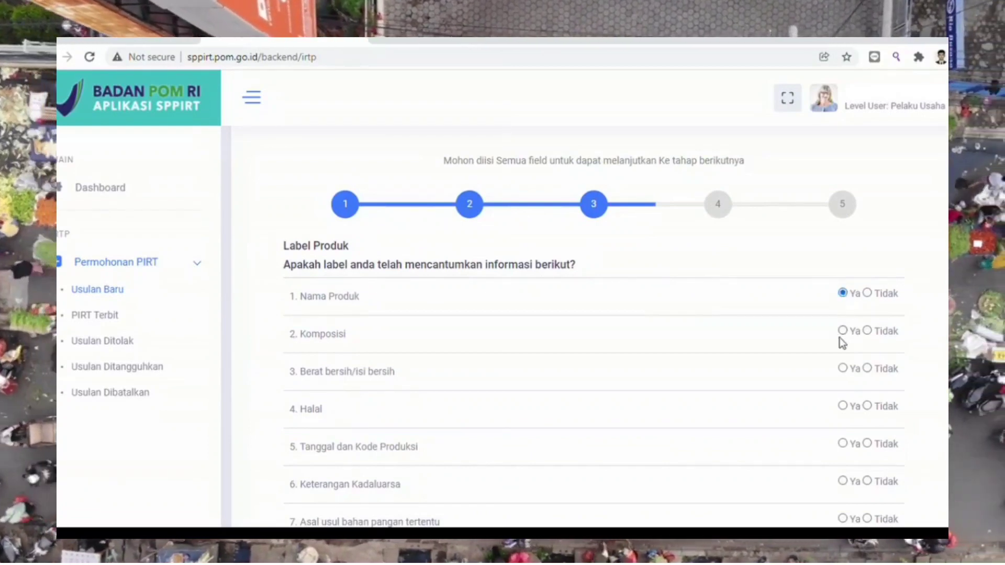
{"action": "left_click", "coordinate": [843, 331]}
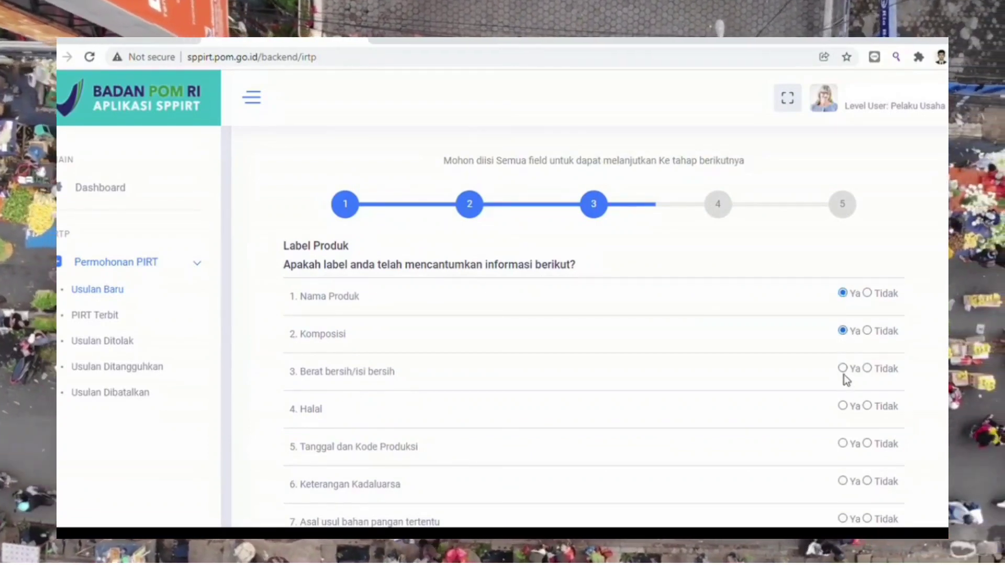
{"action": "left_click", "coordinate": [842, 368]}
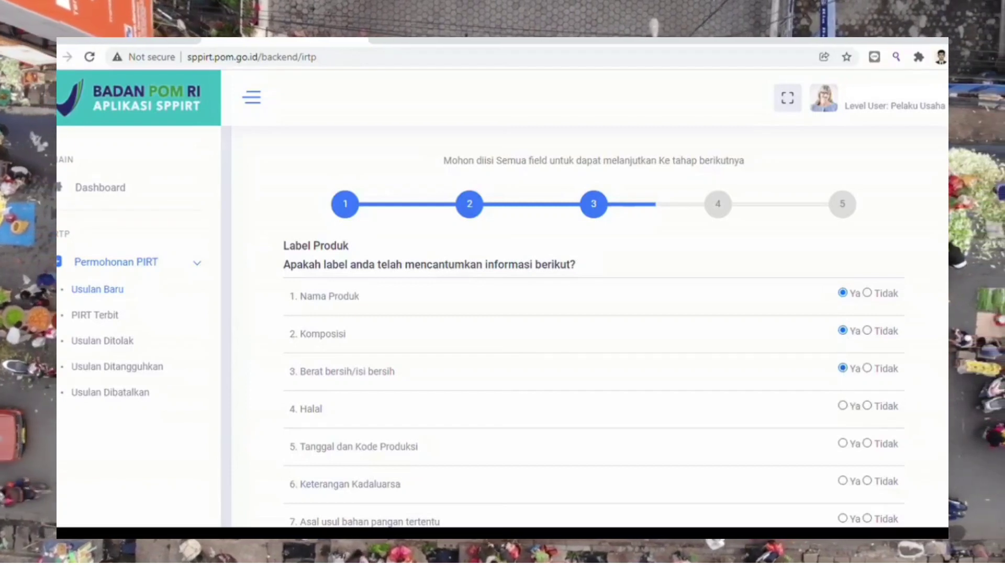
Step: Answer Tidak for Halal and Ya for Tanggal dan Kode Produksi and Keterangan Kadaluarsa in the product label checklist
{"action": "scroll", "coordinate": [907, 406], "scroll_direction": "down", "scroll_amount": 2}
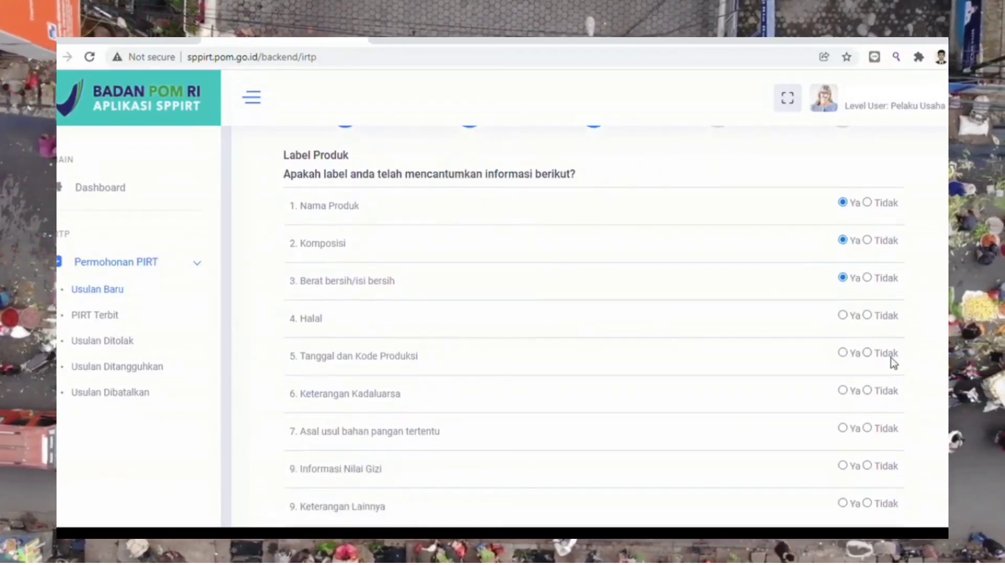
{"action": "left_click", "coordinate": [867, 315]}
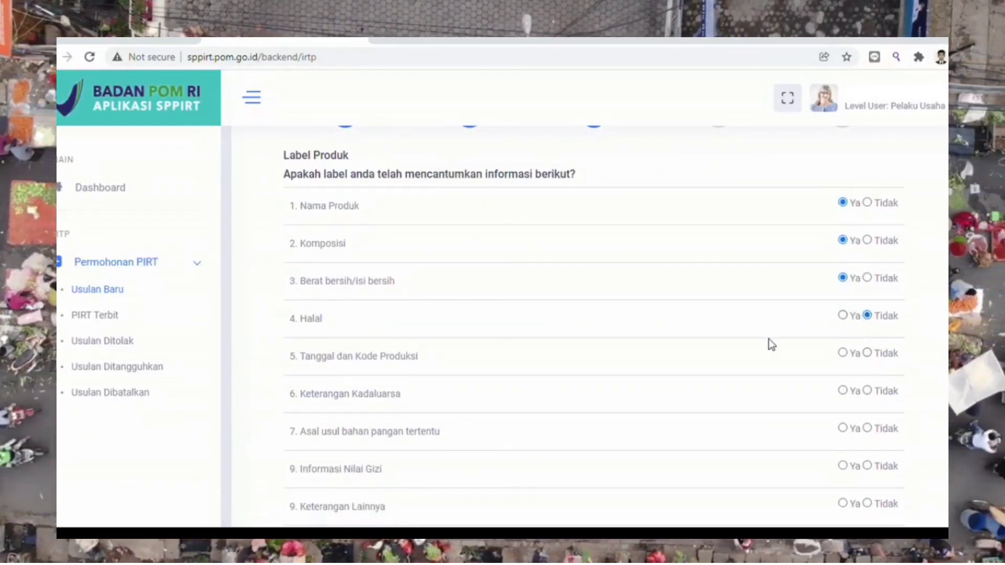
{"action": "left_click", "coordinate": [843, 354]}
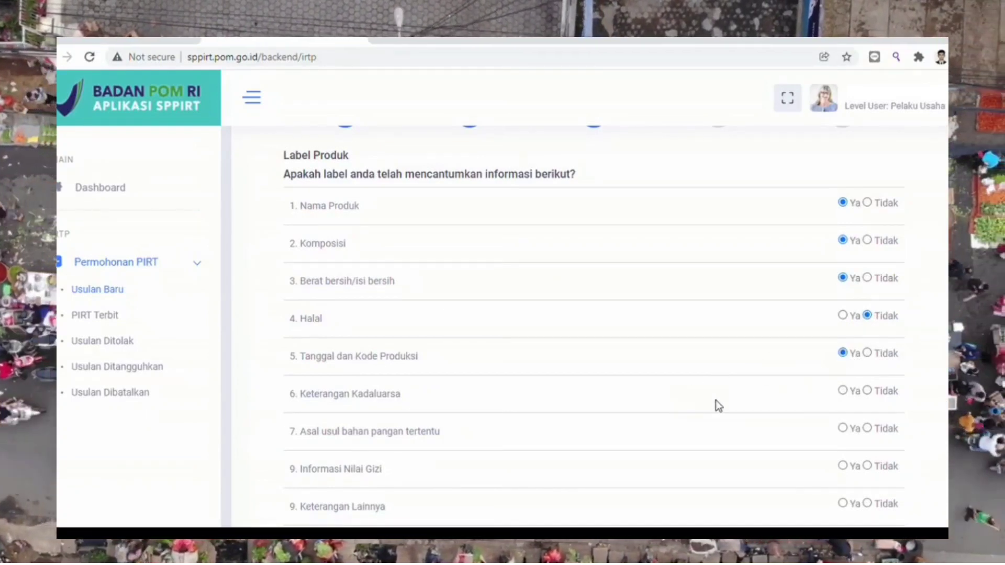
{"action": "left_click", "coordinate": [842, 391]}
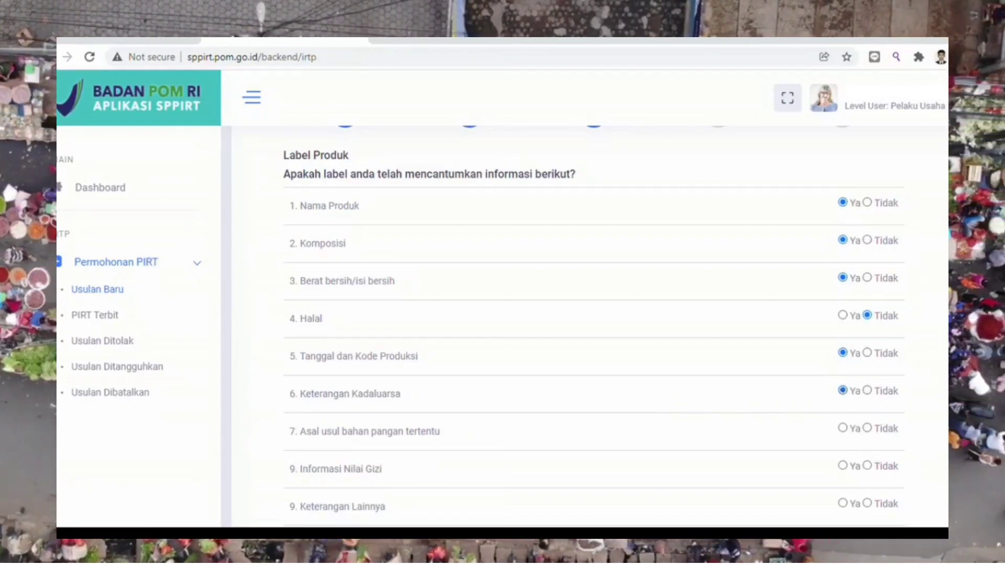
Step: Answer Tidak for Asal usul bahan pangan tertentu and Informasi Nilai Gizi in the label checklist
{"action": "scroll", "coordinate": [594, 325], "scroll_direction": "down", "scroll_amount": 1}
{"action": "scroll", "coordinate": [593, 324], "scroll_direction": "down", "scroll_amount": 1}
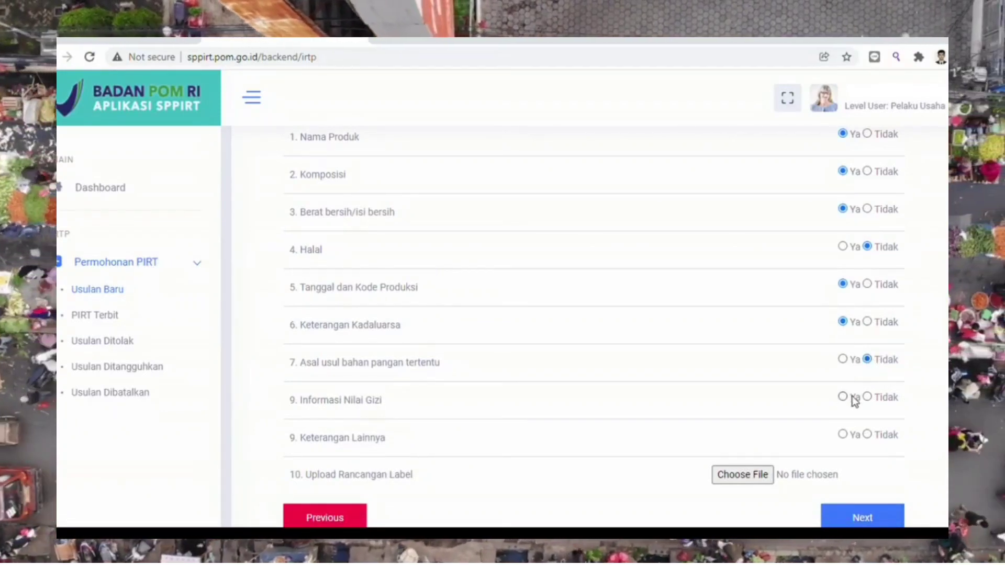
{"action": "left_click", "coordinate": [869, 398]}
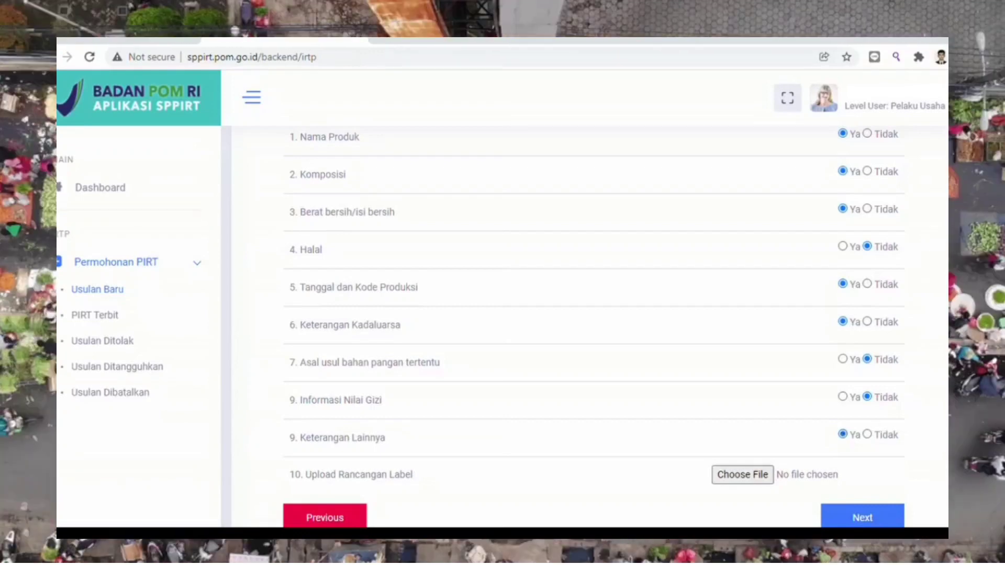
Step: Set Keterangan Lainnya to Tidak with the label design PNG attached under Upload Rancangan Label, and continue to the Konfirmasi stage
{"action": "scroll", "coordinate": [591, 314], "scroll_direction": "down", "scroll_amount": 2}
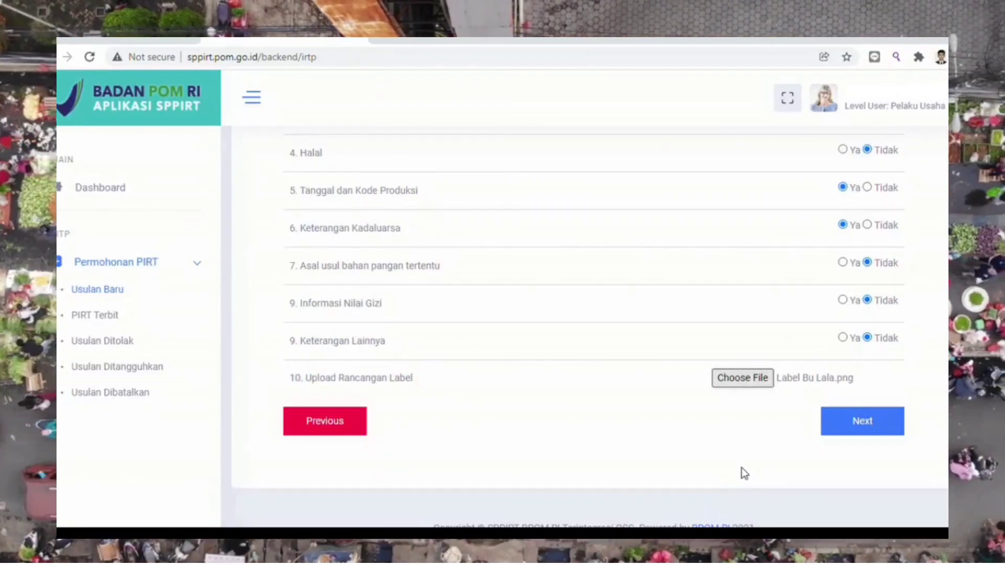
{"action": "left_click", "coordinate": [861, 421]}
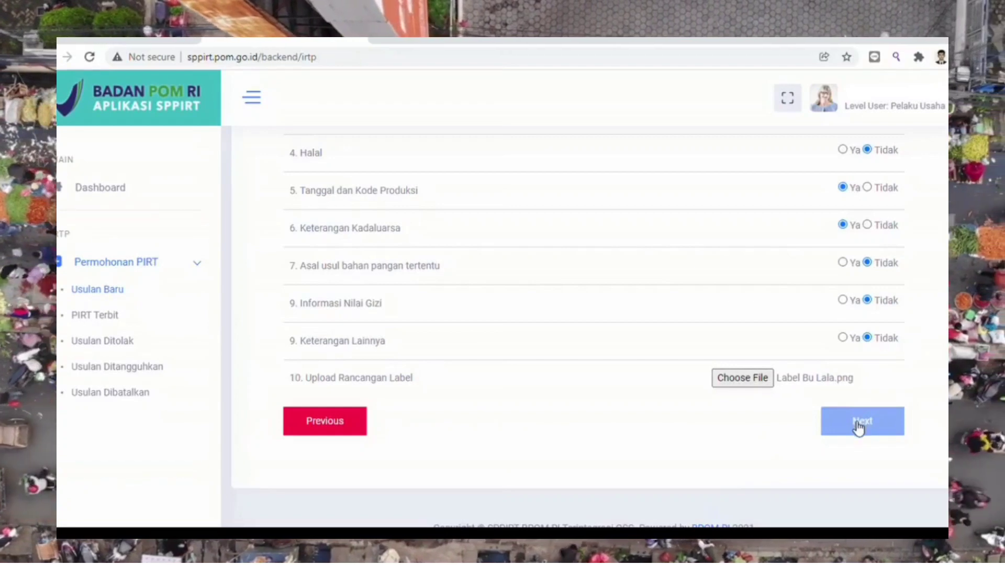
{"action": "left_click", "coordinate": [843, 434]}
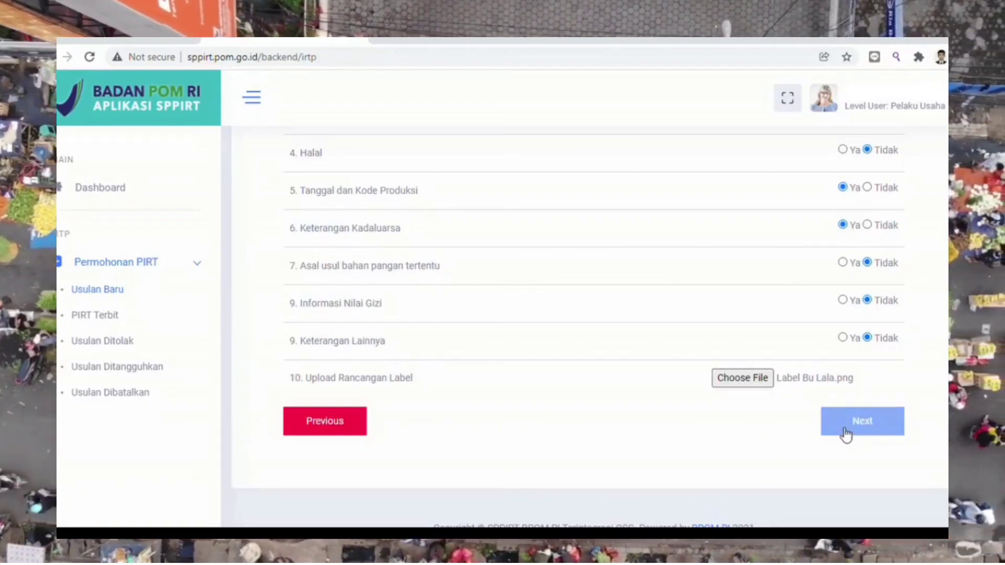
{"action": "left_click", "coordinate": [862, 425]}
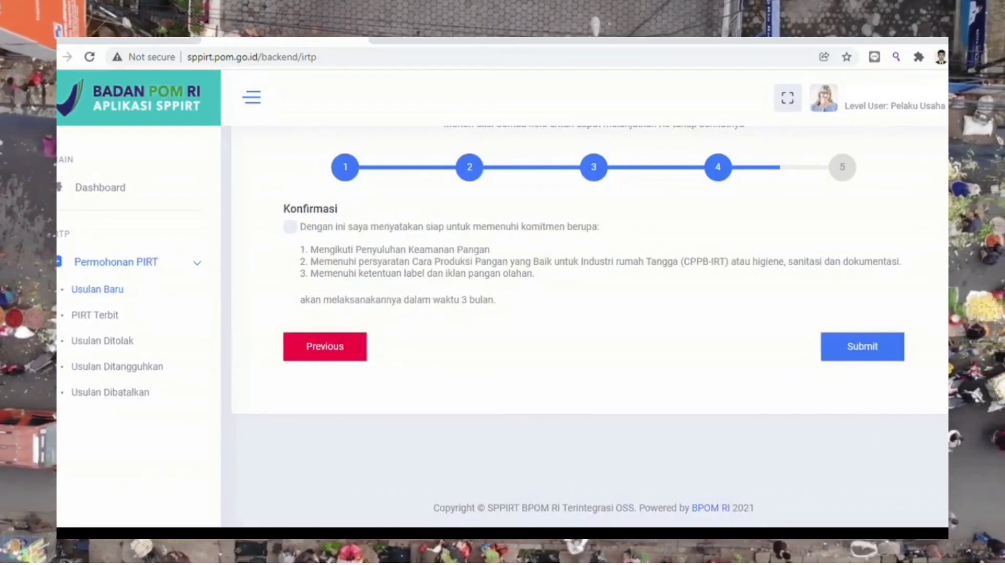
Step: Accept the declaration to fulfil the three food-safety commitments within 3 bulan and submit the PIRT application
{"action": "scroll", "coordinate": [921, 162], "scroll_direction": "up", "scroll_amount": 1}
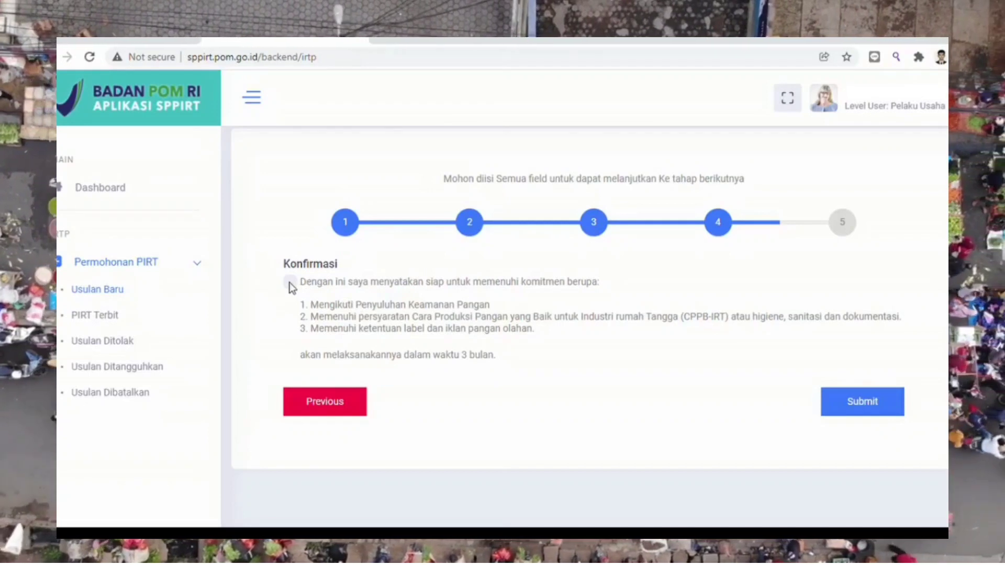
{"action": "left_click", "coordinate": [290, 283]}
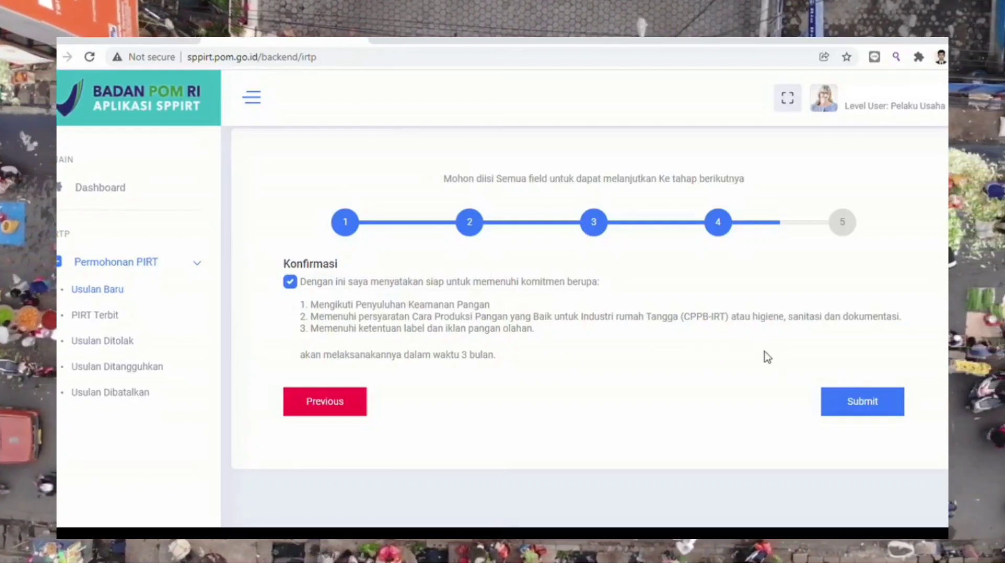
{"action": "left_click", "coordinate": [837, 401]}
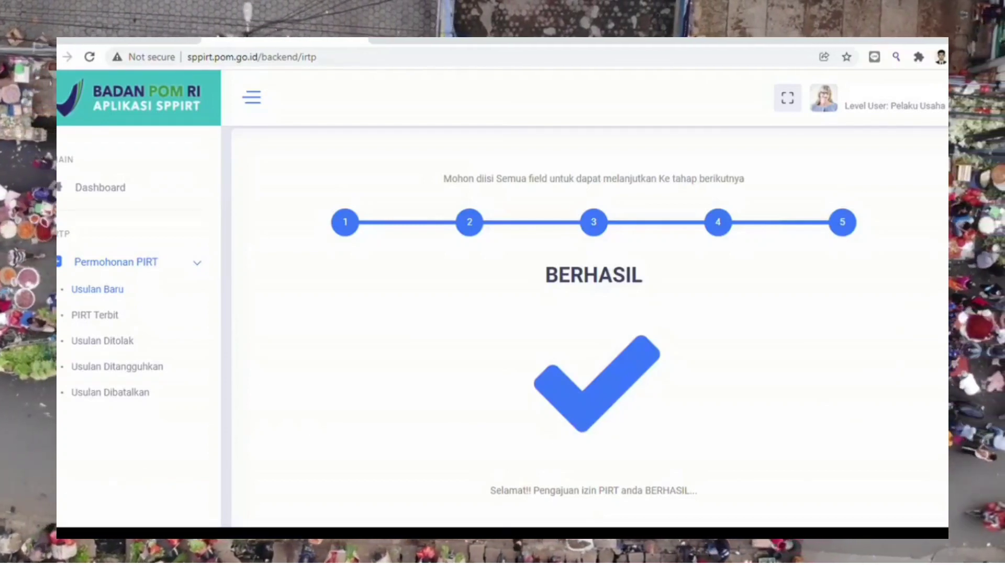
Step: Synchronize the submitted SPPIRT data with OSS, confirming the sending and dismissing the notices
{"action": "scroll", "coordinate": [589, 324], "scroll_direction": "down", "scroll_amount": 3}
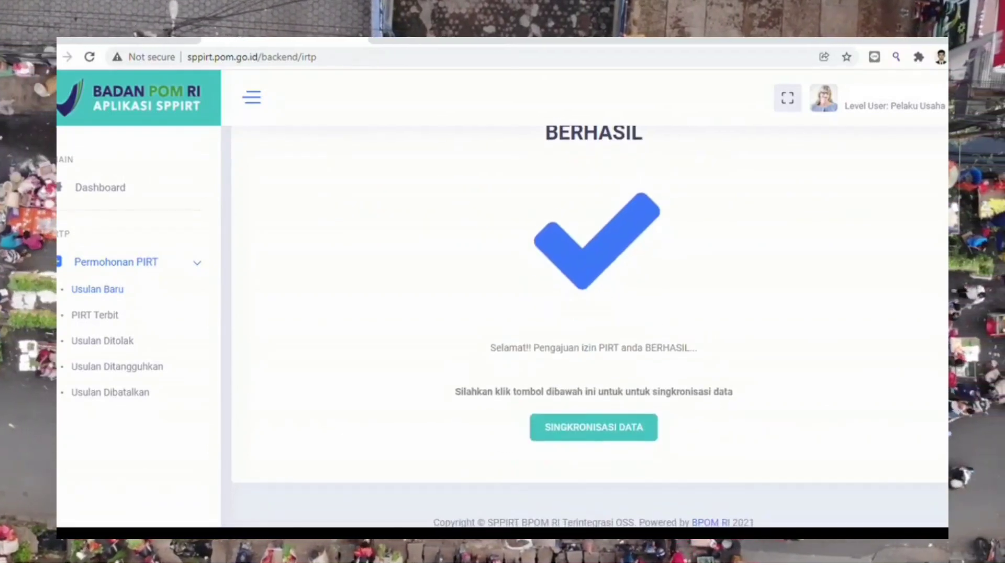
{"action": "scroll", "coordinate": [605, 262], "scroll_direction": "down", "scroll_amount": 1}
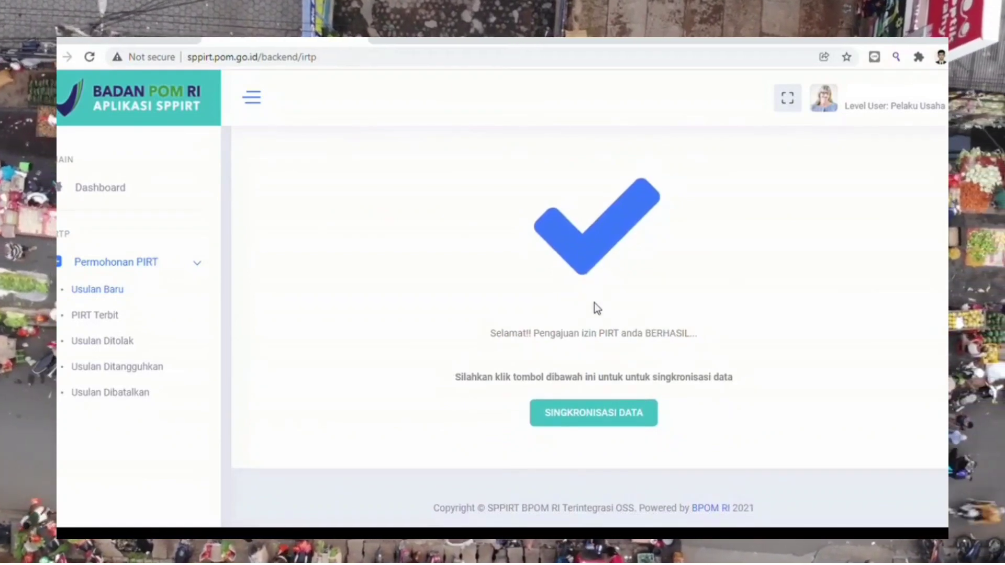
{"action": "left_click", "coordinate": [600, 418]}
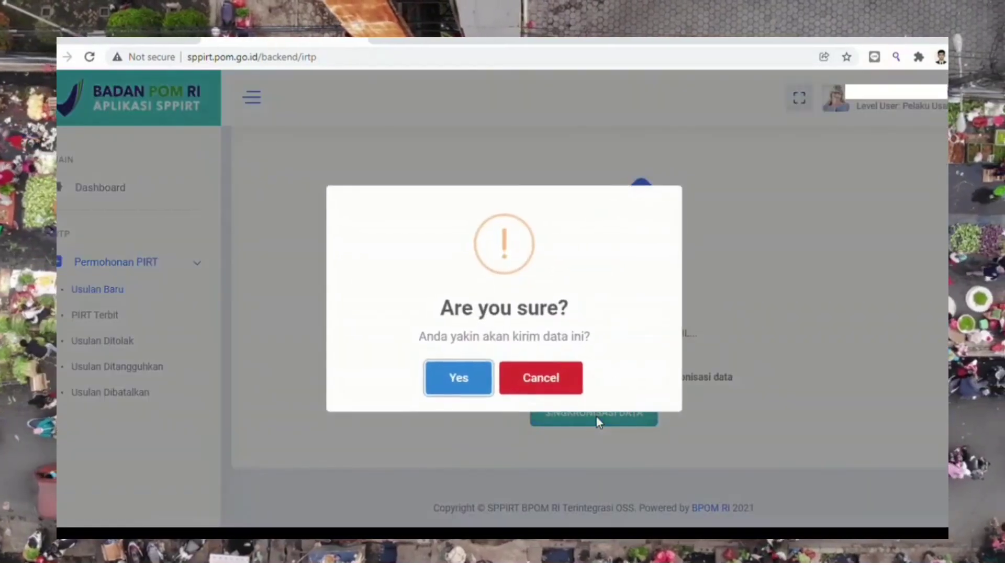
{"action": "left_click", "coordinate": [469, 379]}
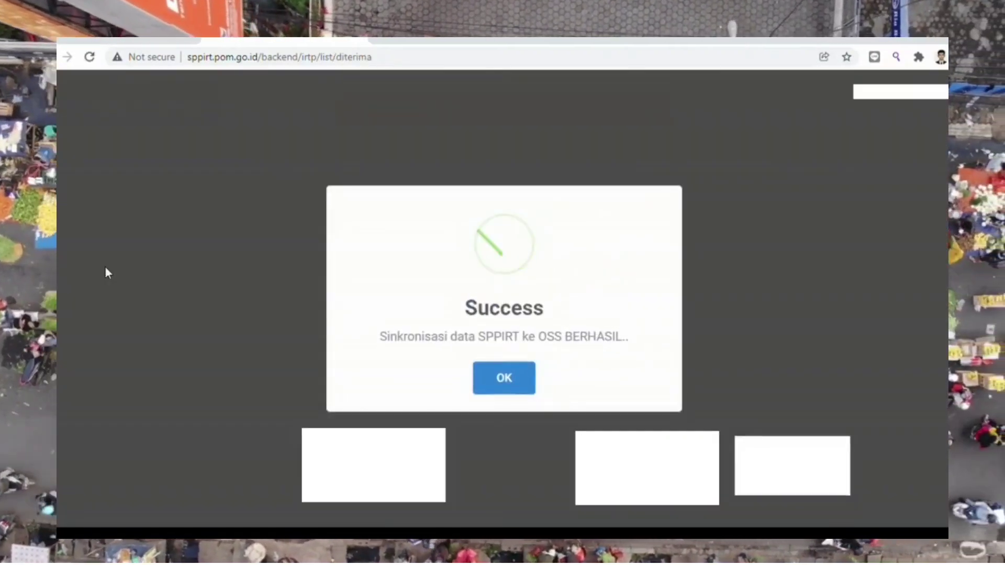
{"action": "left_click", "coordinate": [537, 389]}
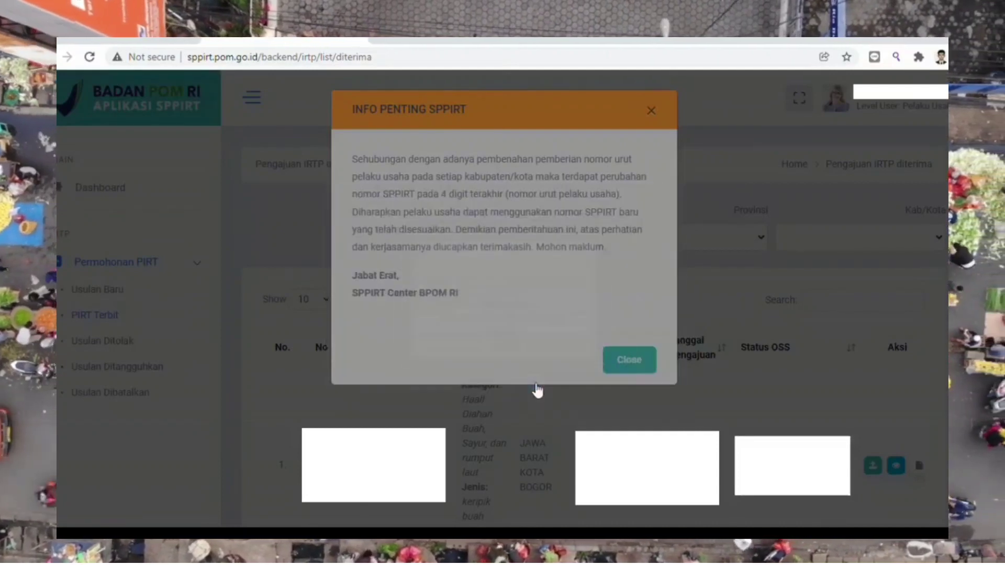
{"action": "left_click", "coordinate": [622, 365]}
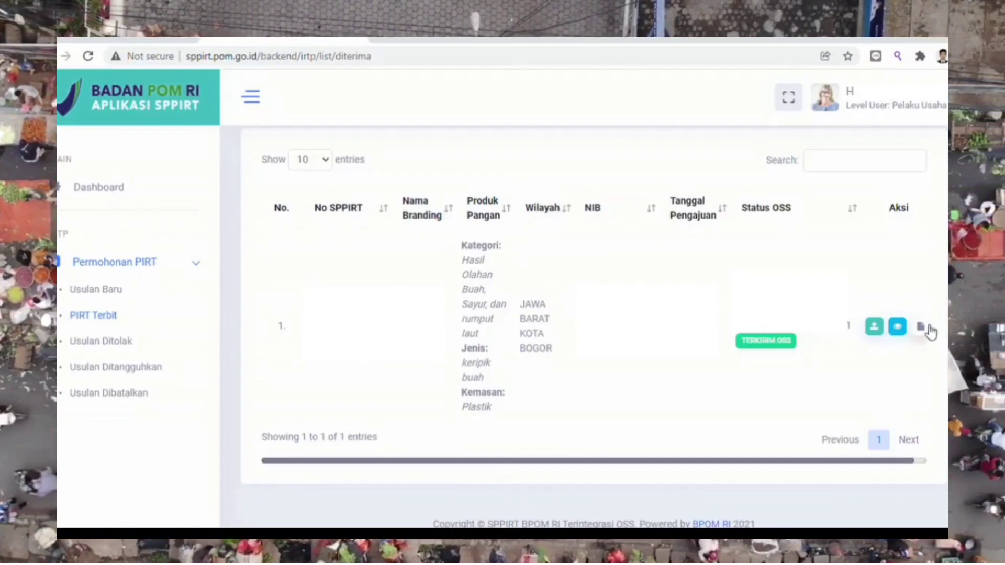
Step: Open the SPP-IRT certificate document of the keripik buah entry in PIRT Terbit and examine its listed data and commitments
{"action": "left_click", "coordinate": [923, 327]}
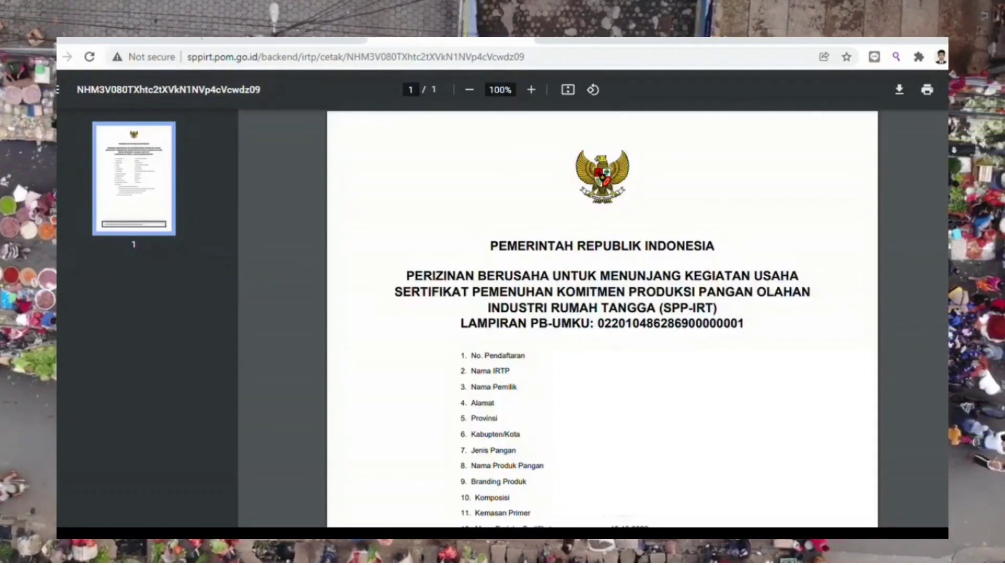
{"action": "scroll", "coordinate": [574, 306], "scroll_direction": "down", "scroll_amount": 2}
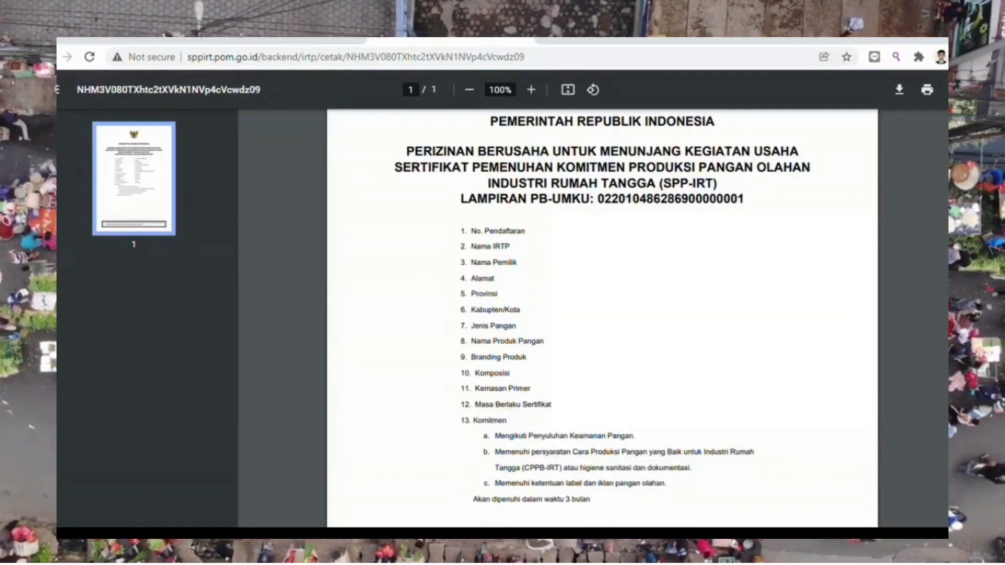